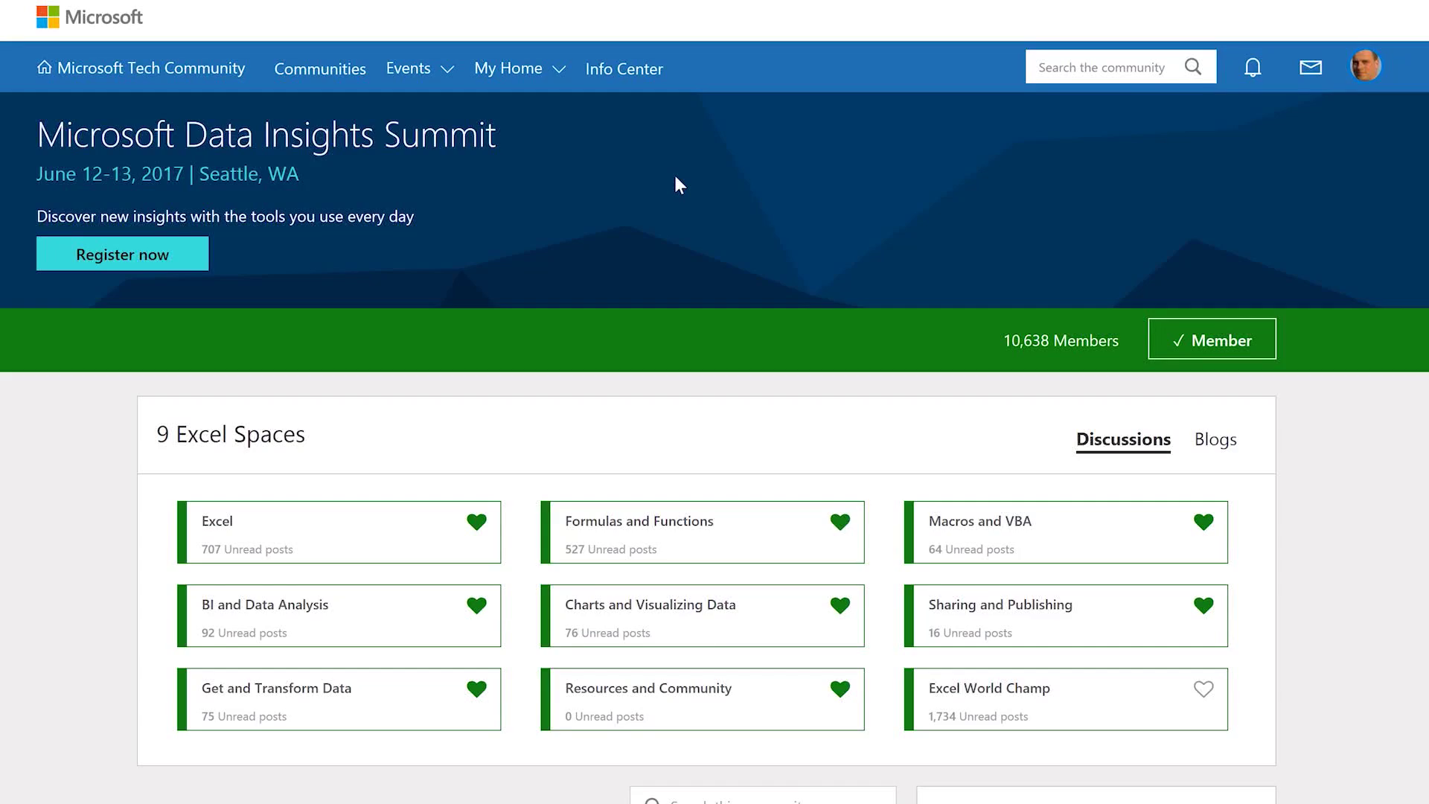
Step: On the Data tab, list the Get Data sources, showing the From File and From Database options
{"action": "scroll", "coordinate": [678, 183], "scroll_direction": "down", "scroll_amount": 1}
{"action": "scroll", "coordinate": [678, 184], "scroll_direction": "down", "scroll_amount": 1}
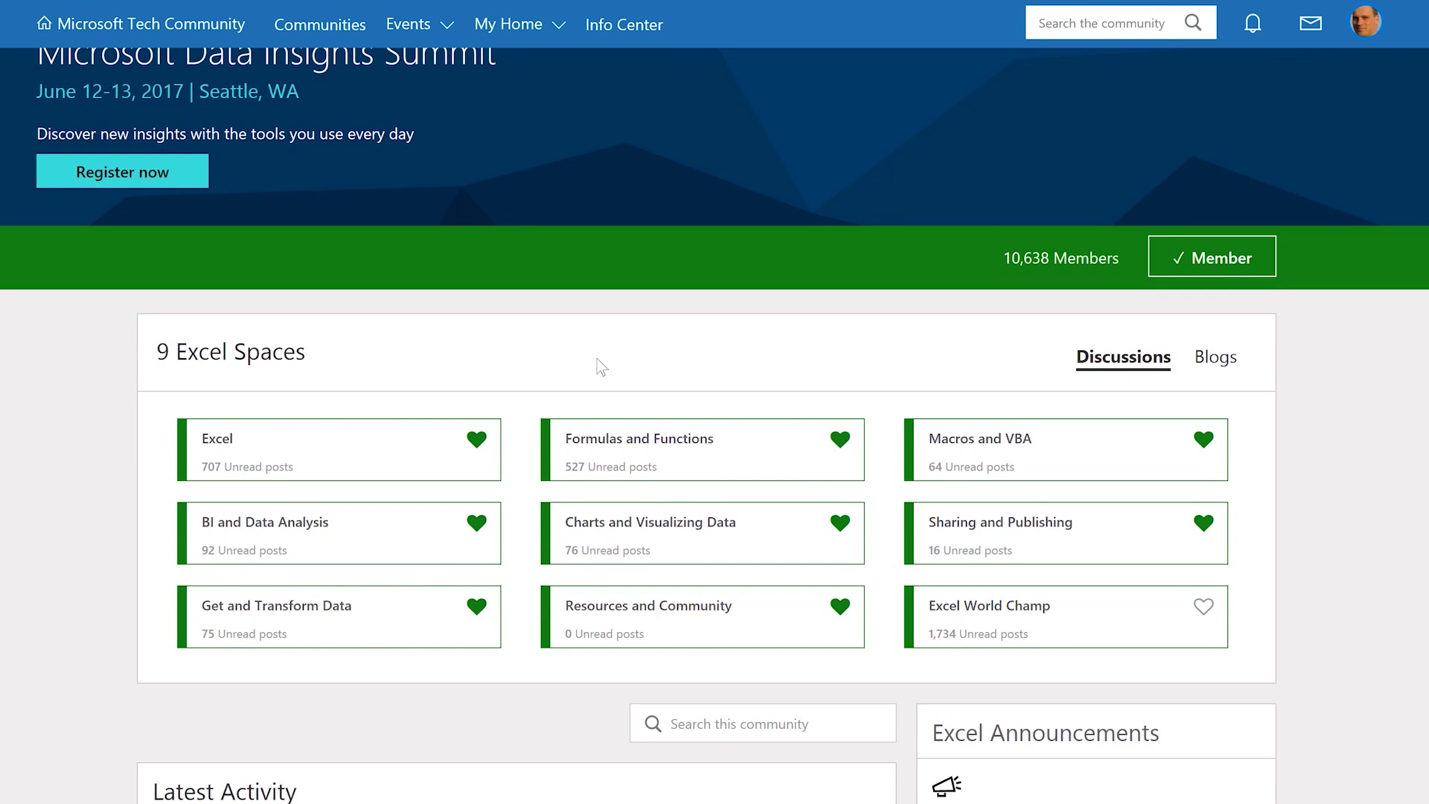
{"action": "scroll", "coordinate": [601, 367], "scroll_direction": "down", "scroll_amount": 5}
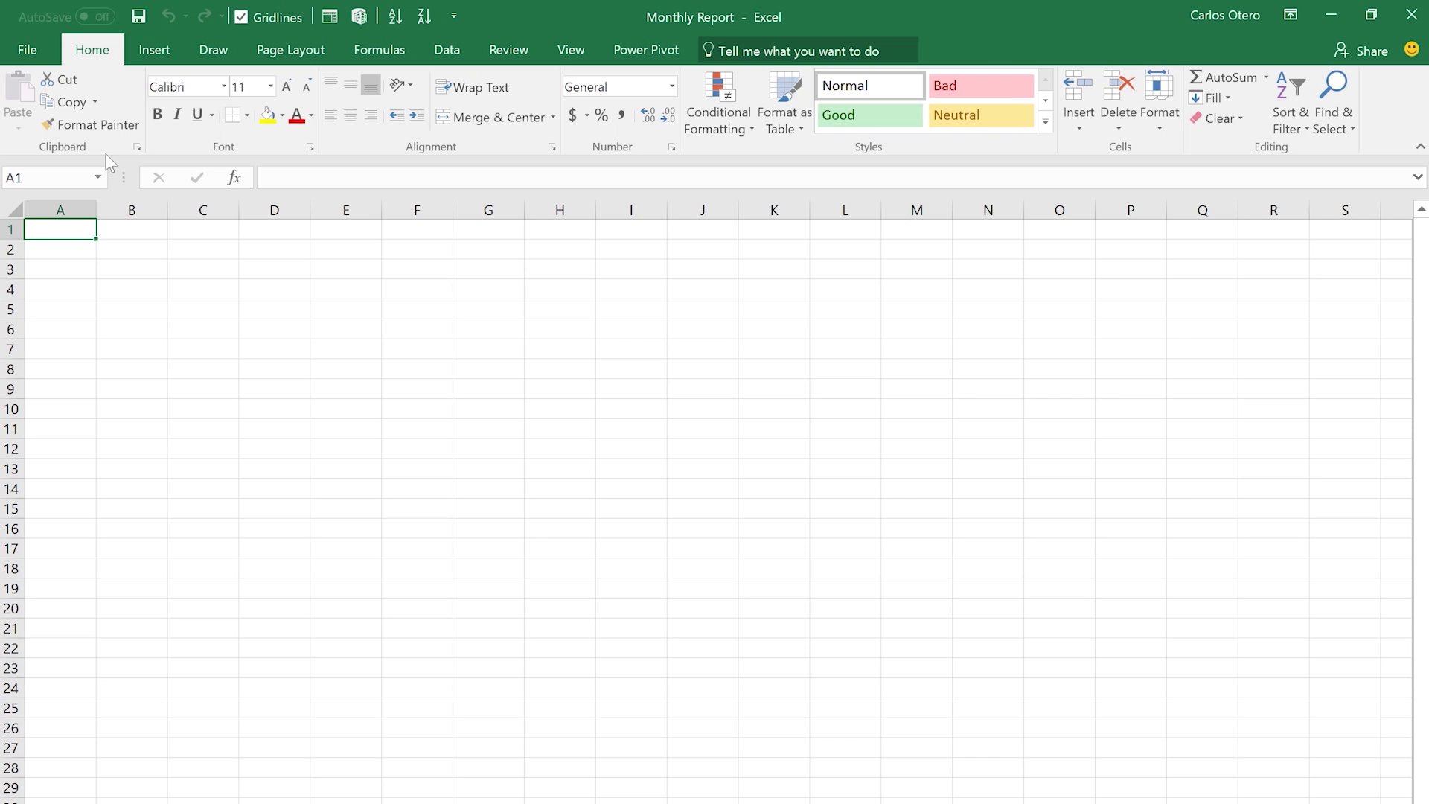
{"action": "left_click", "coordinate": [458, 53]}
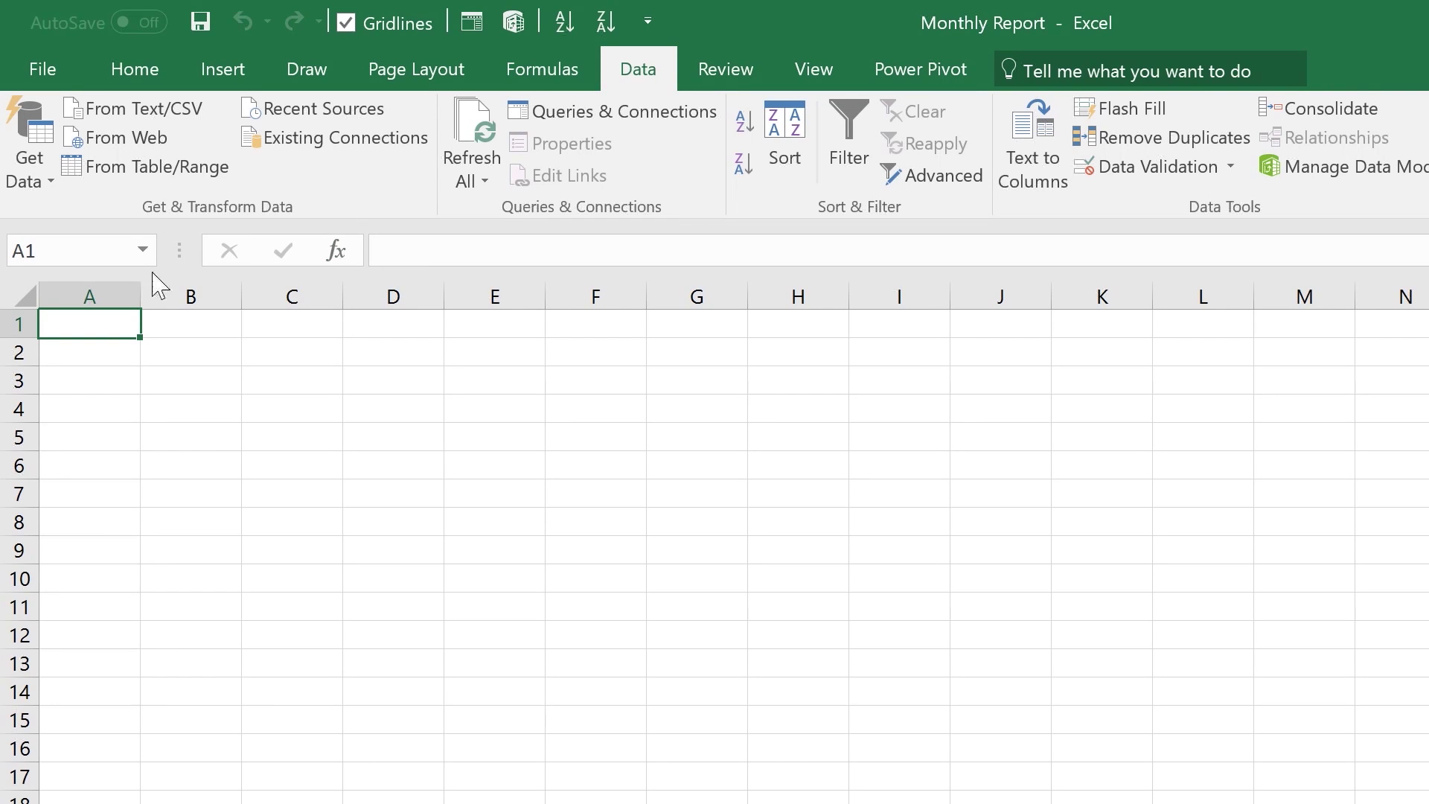
{"action": "left_click", "coordinate": [35, 141]}
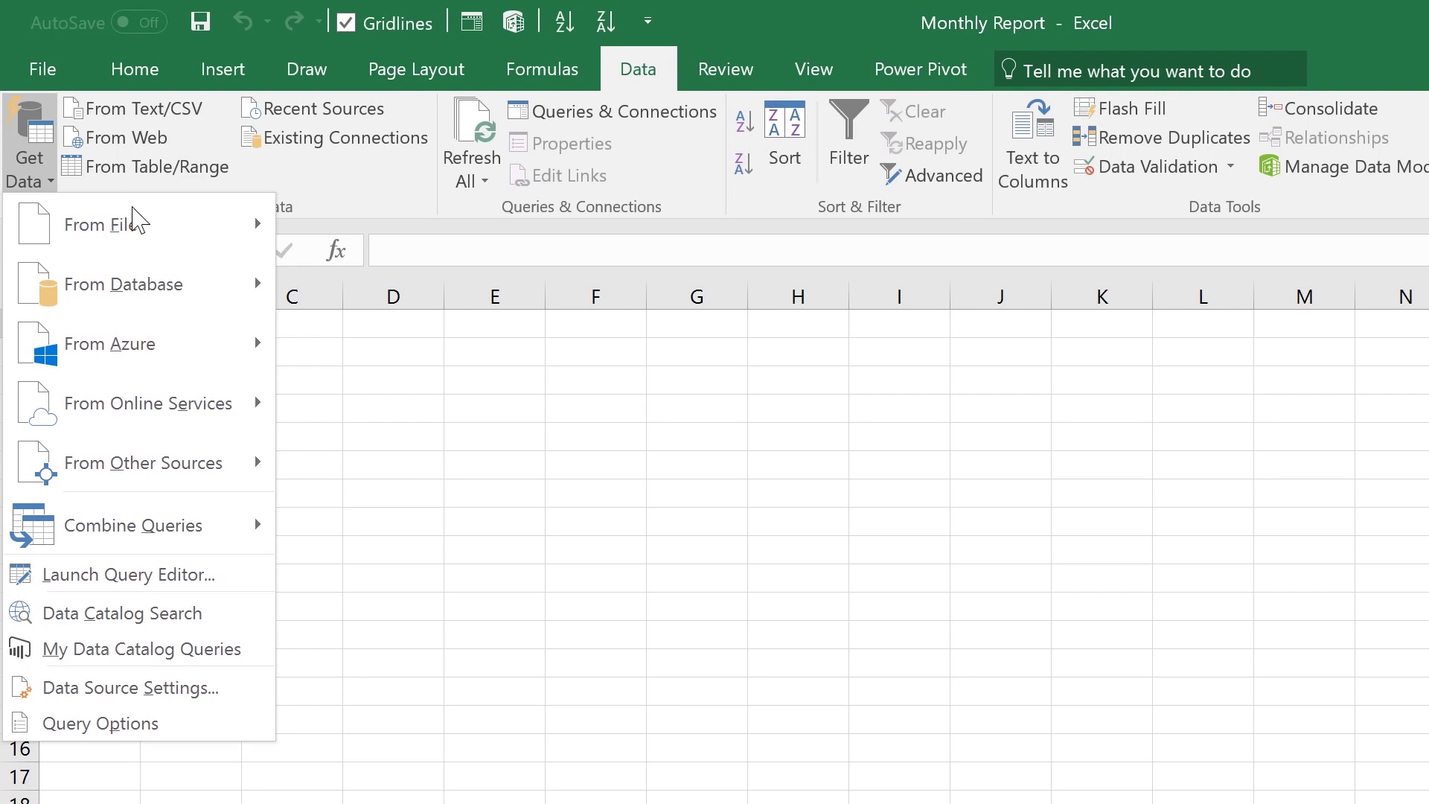
{"action": "mouse_move", "coordinate": [131, 217]}
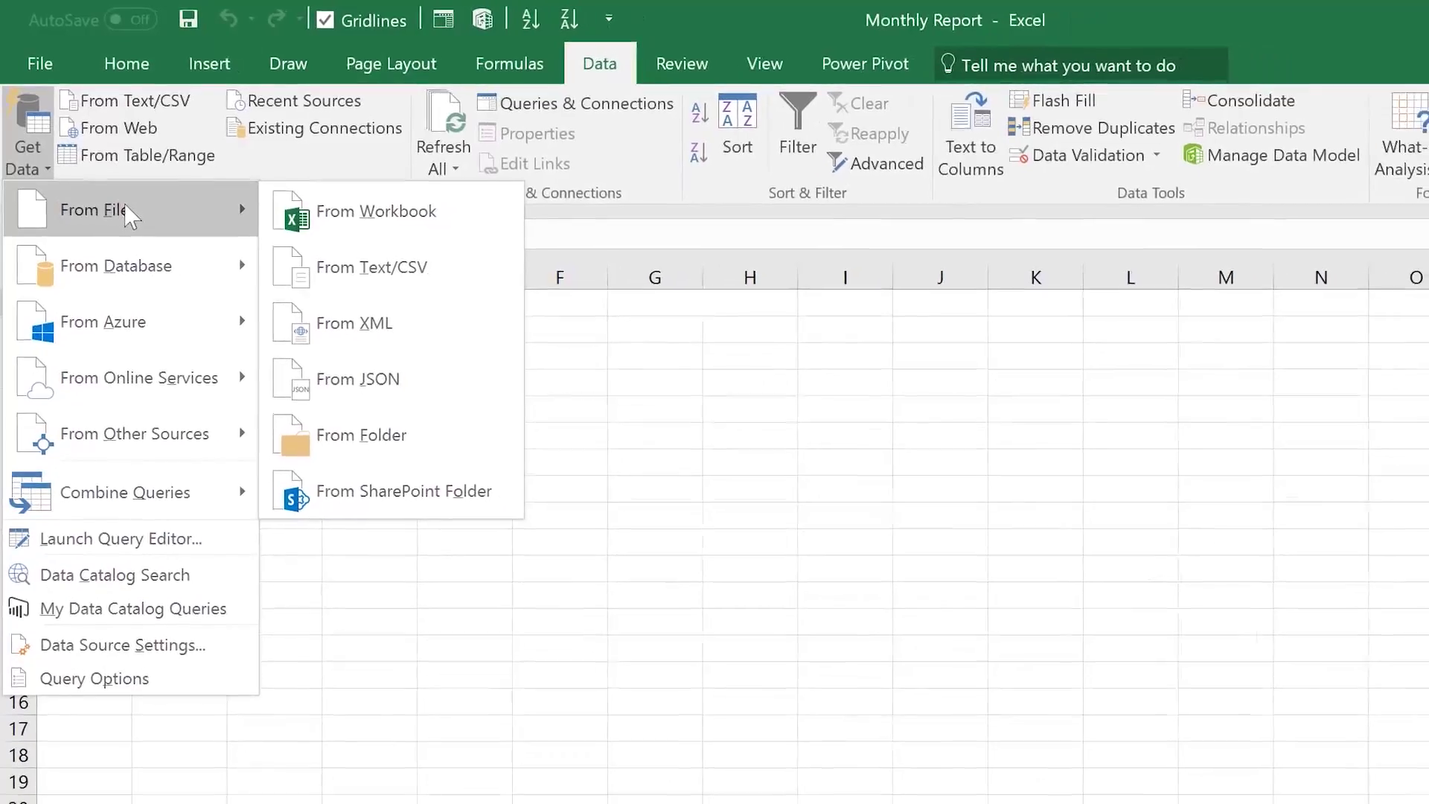
{"action": "mouse_move", "coordinate": [124, 275]}
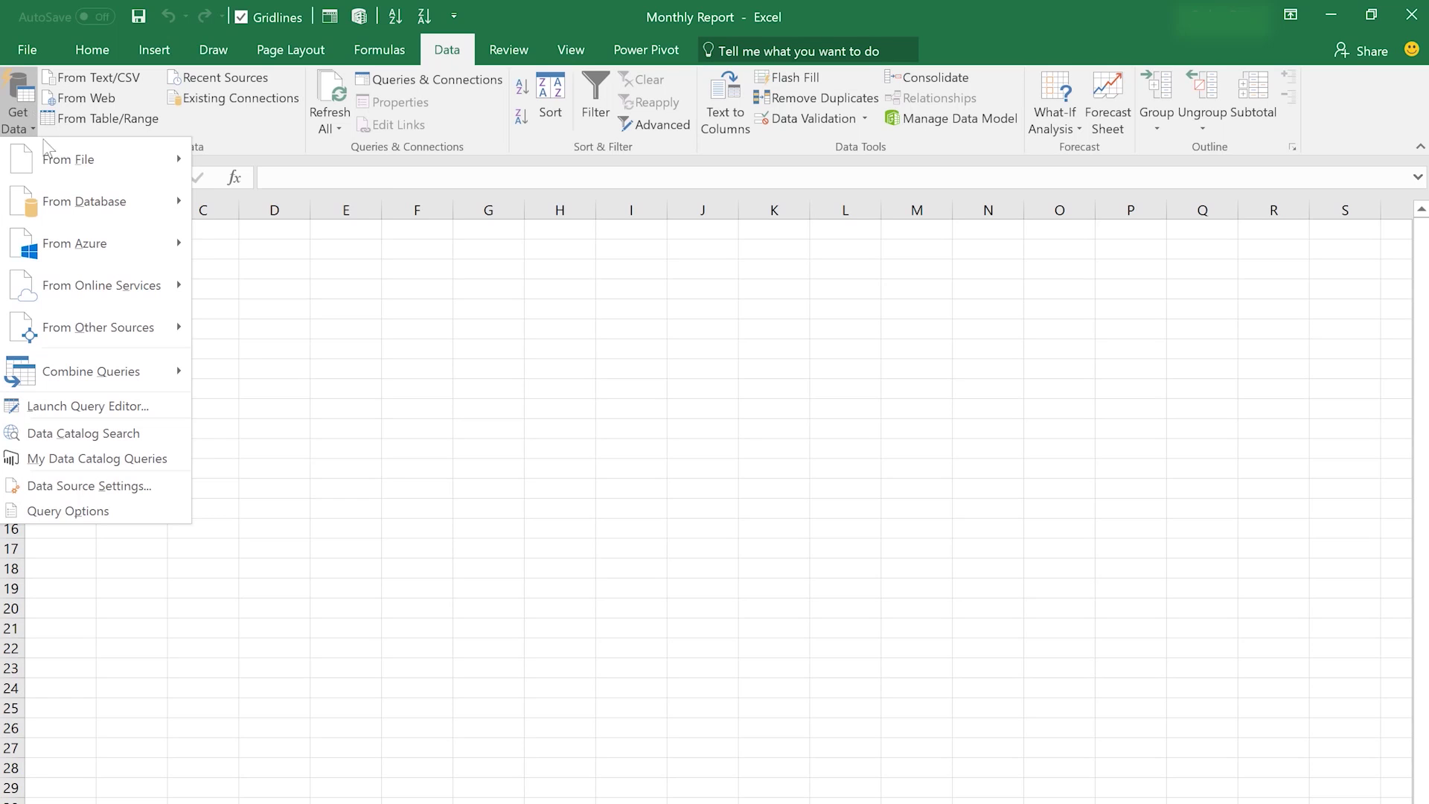
Step: Import Products List.csv through Get Data > From File > From Text/CSV
{"action": "mouse_move", "coordinate": [67, 159]}
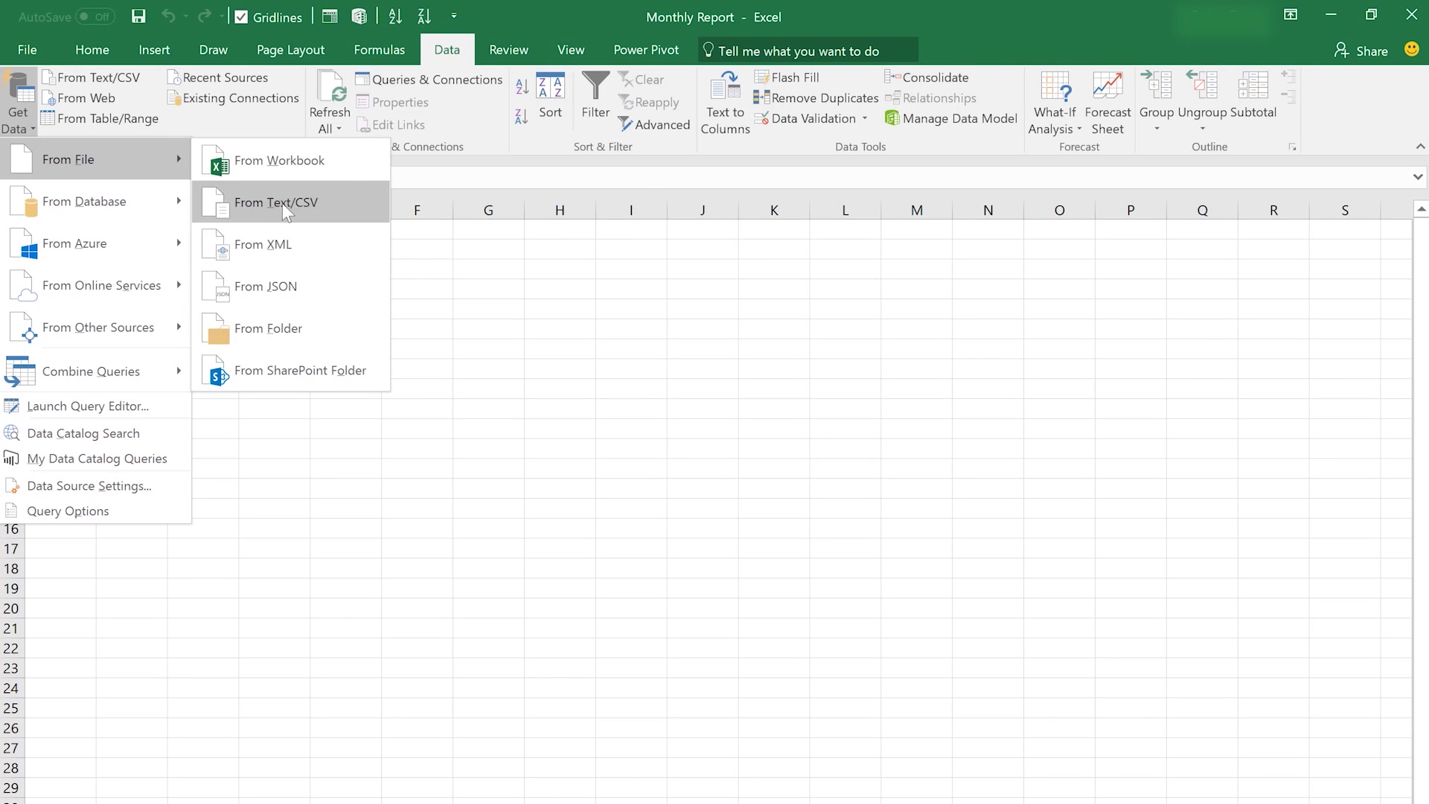
{"action": "left_click", "coordinate": [283, 203]}
{"action": "left_click", "coordinate": [240, 166]}
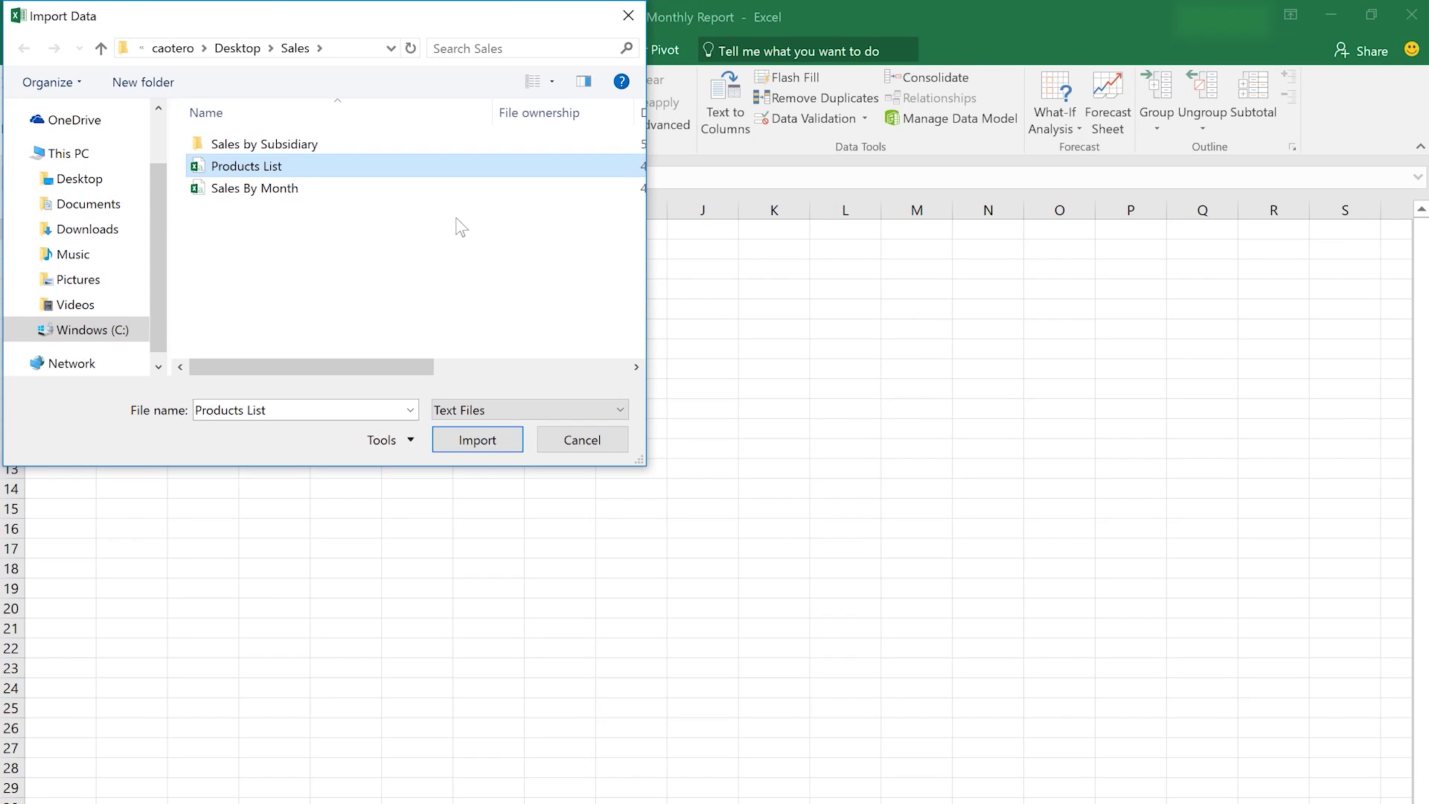
{"action": "left_click", "coordinate": [488, 438]}
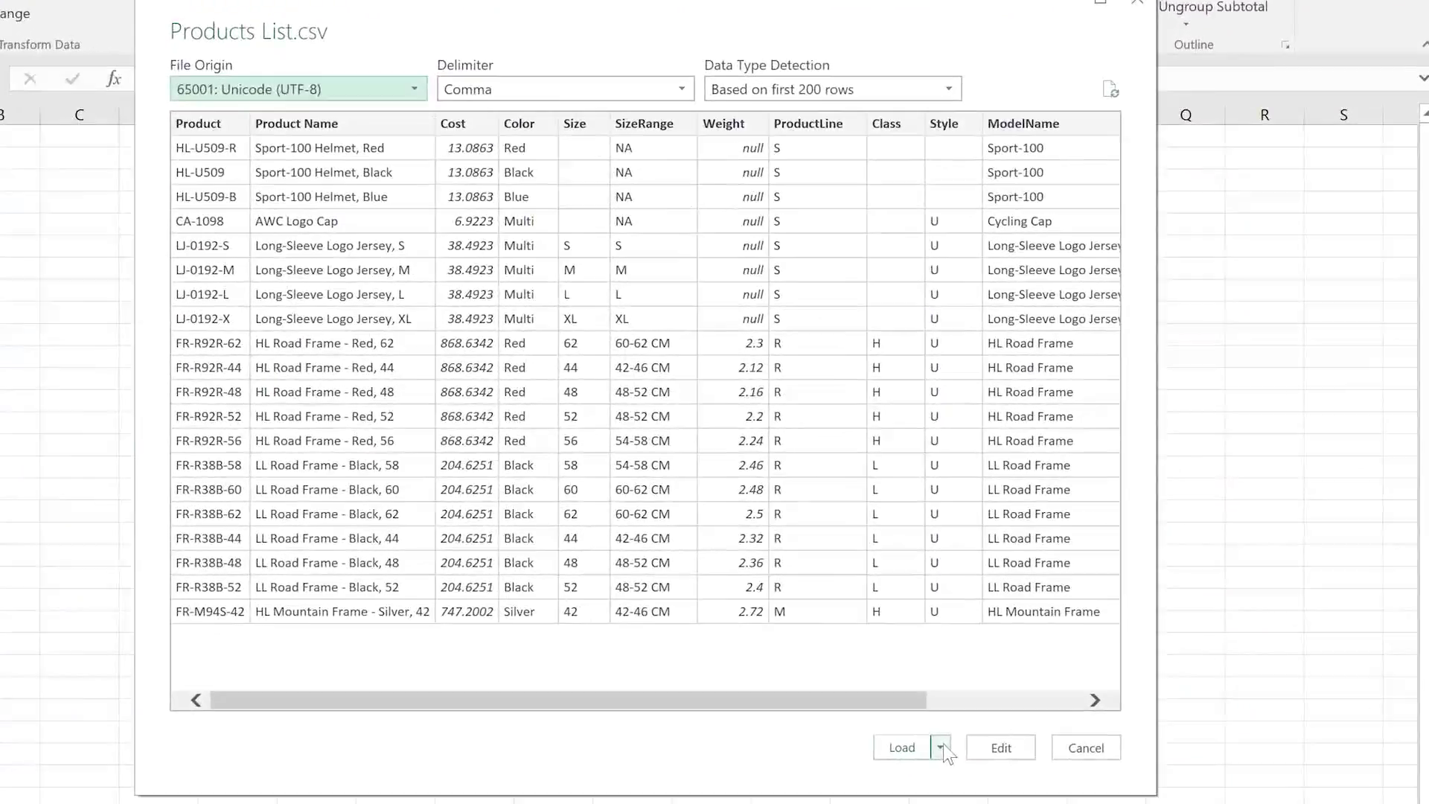
Step: Choose Load To… for the Products List data and reposition the Import Data dialog
{"action": "left_click", "coordinate": [981, 782]}
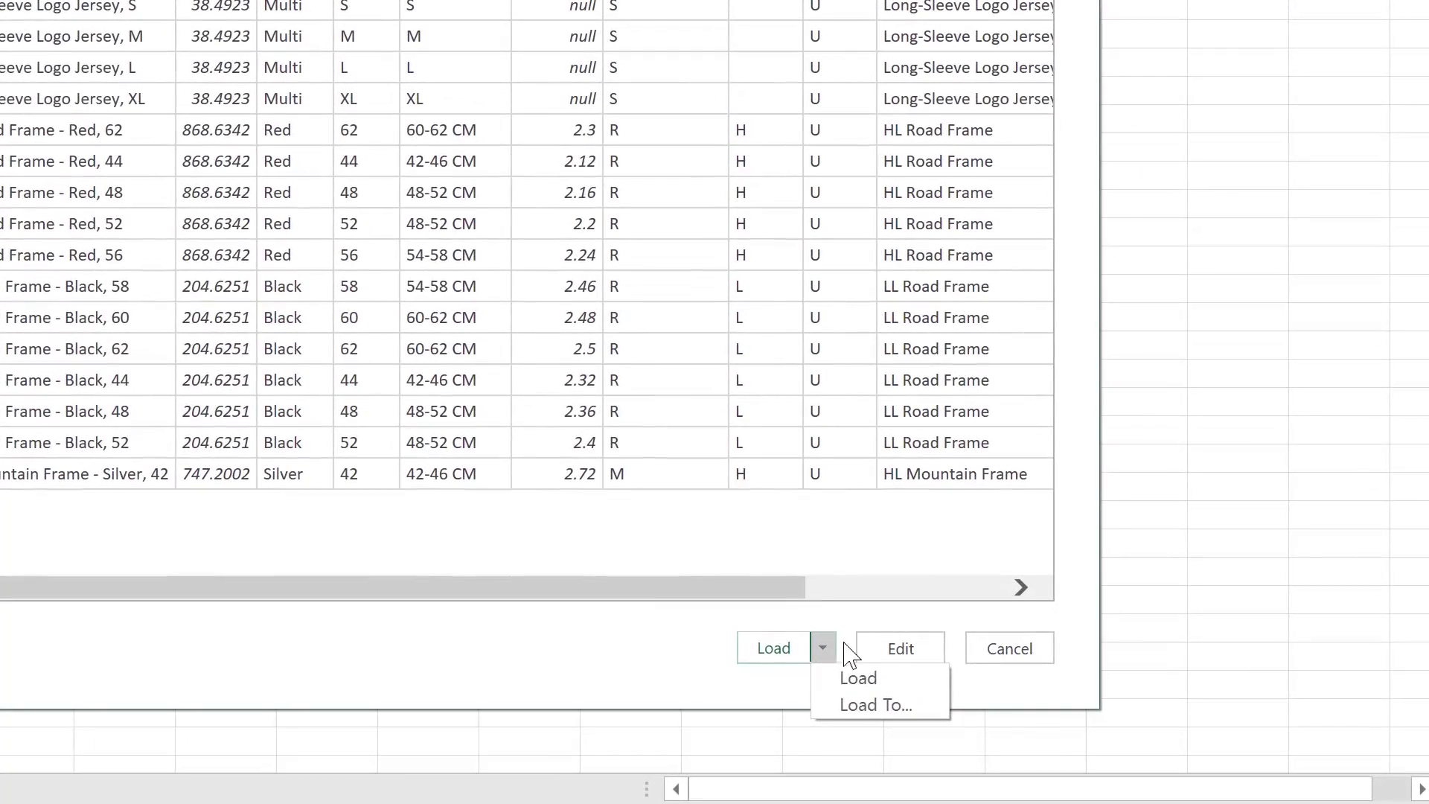
{"action": "left_click", "coordinate": [861, 706]}
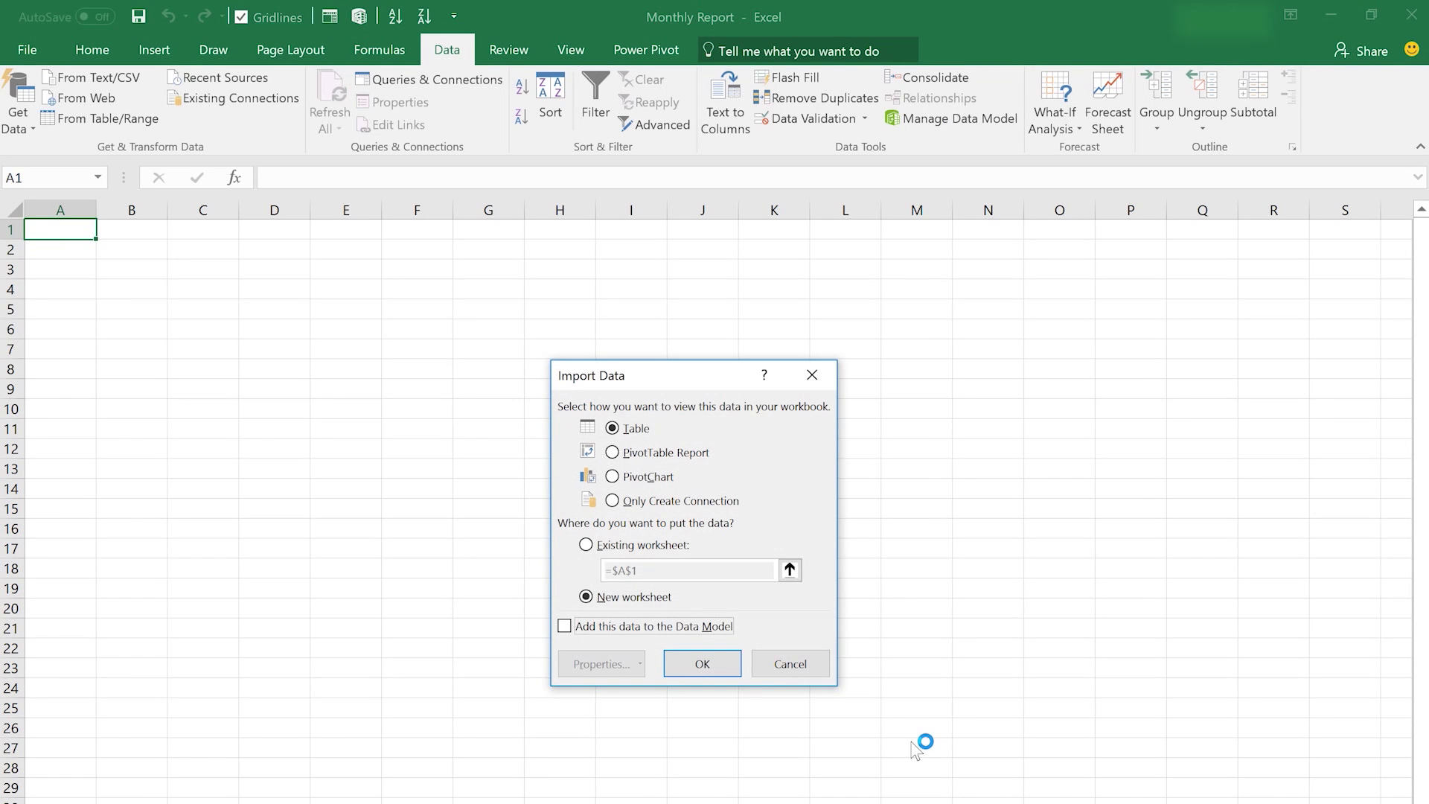
{"action": "left_click_drag", "start_coordinate": [692, 385], "coordinate": [711, 324]}
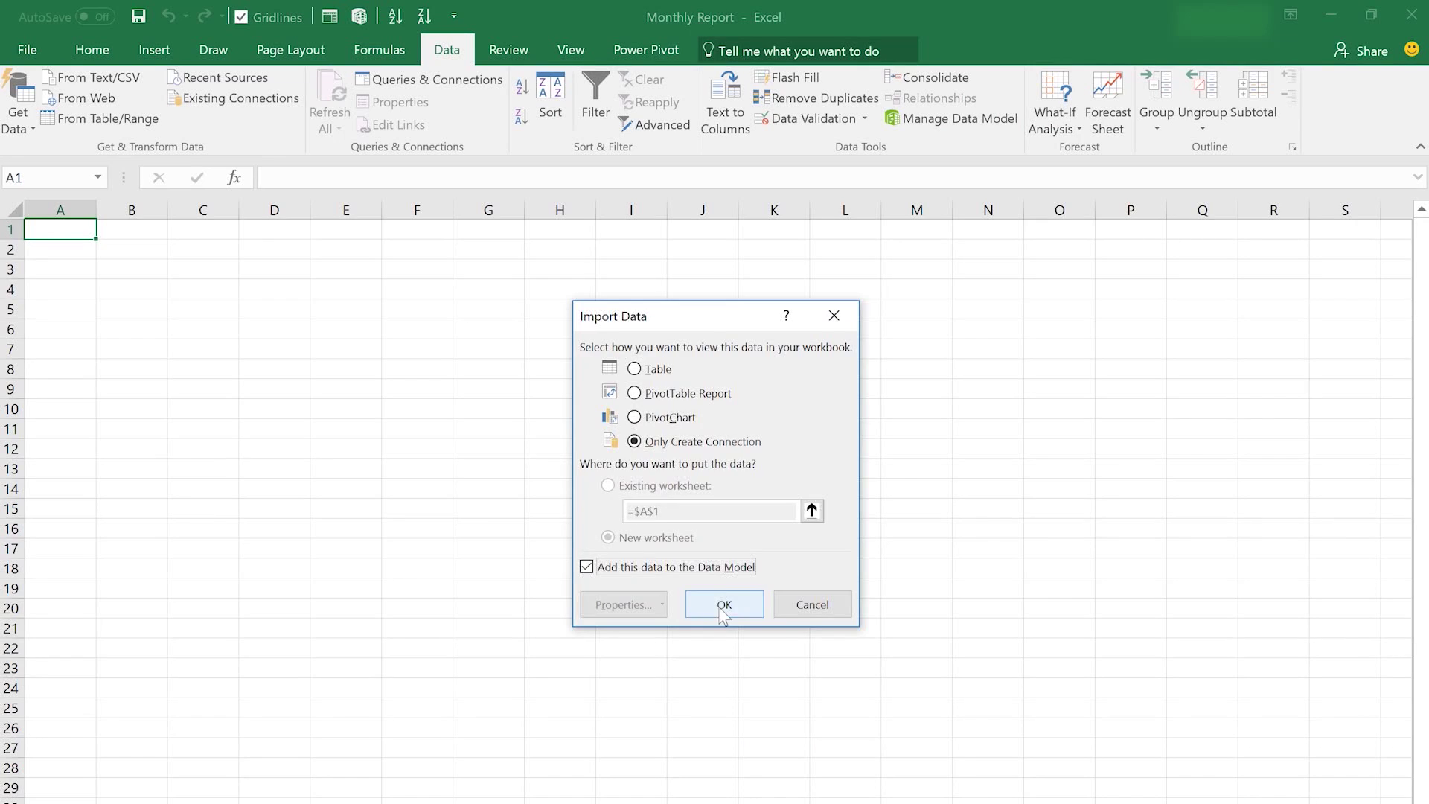
Step: Confirm the Import Data options so Products List loads as a 195-row query
{"action": "left_click", "coordinate": [722, 602]}
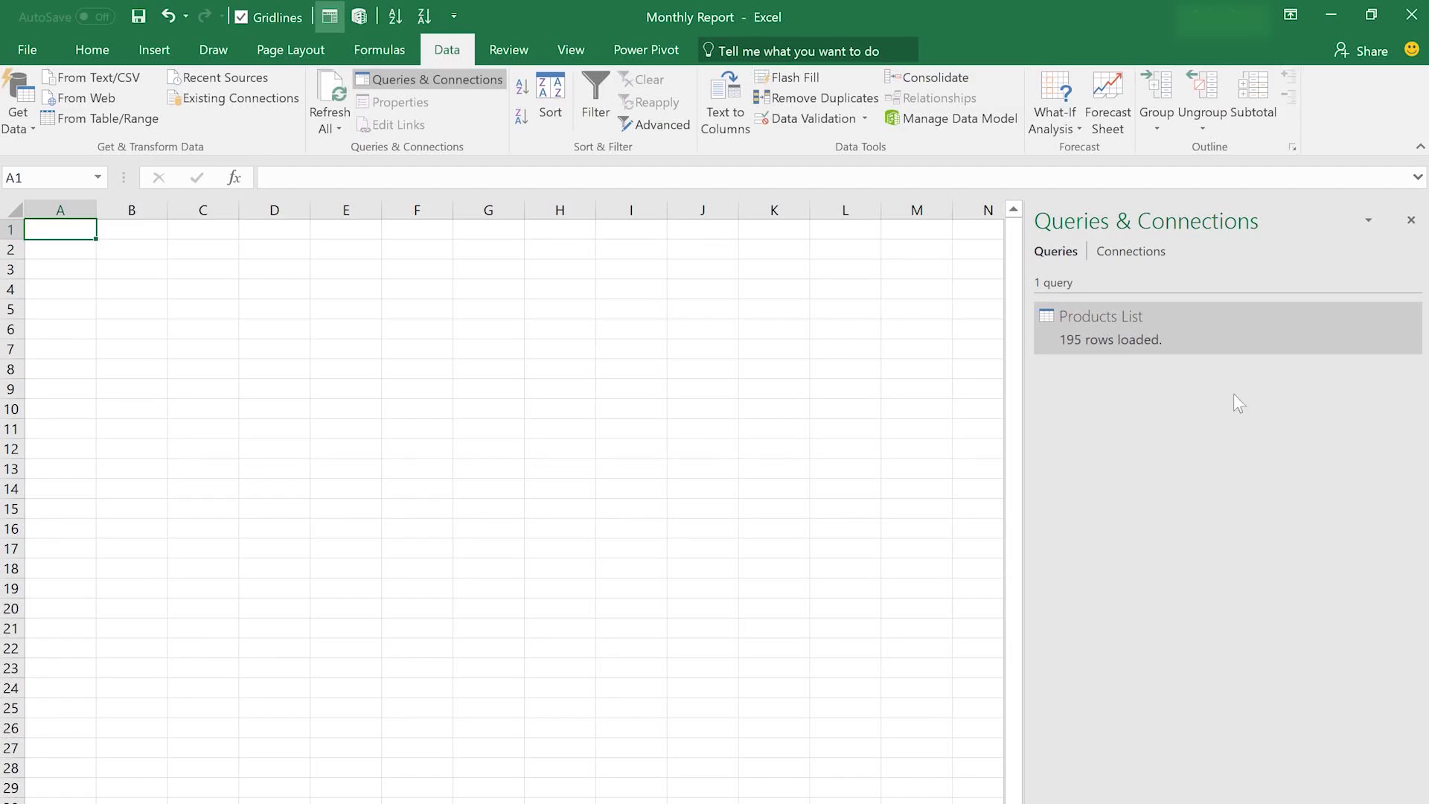
{"action": "mouse_move", "coordinate": [1084, 353]}
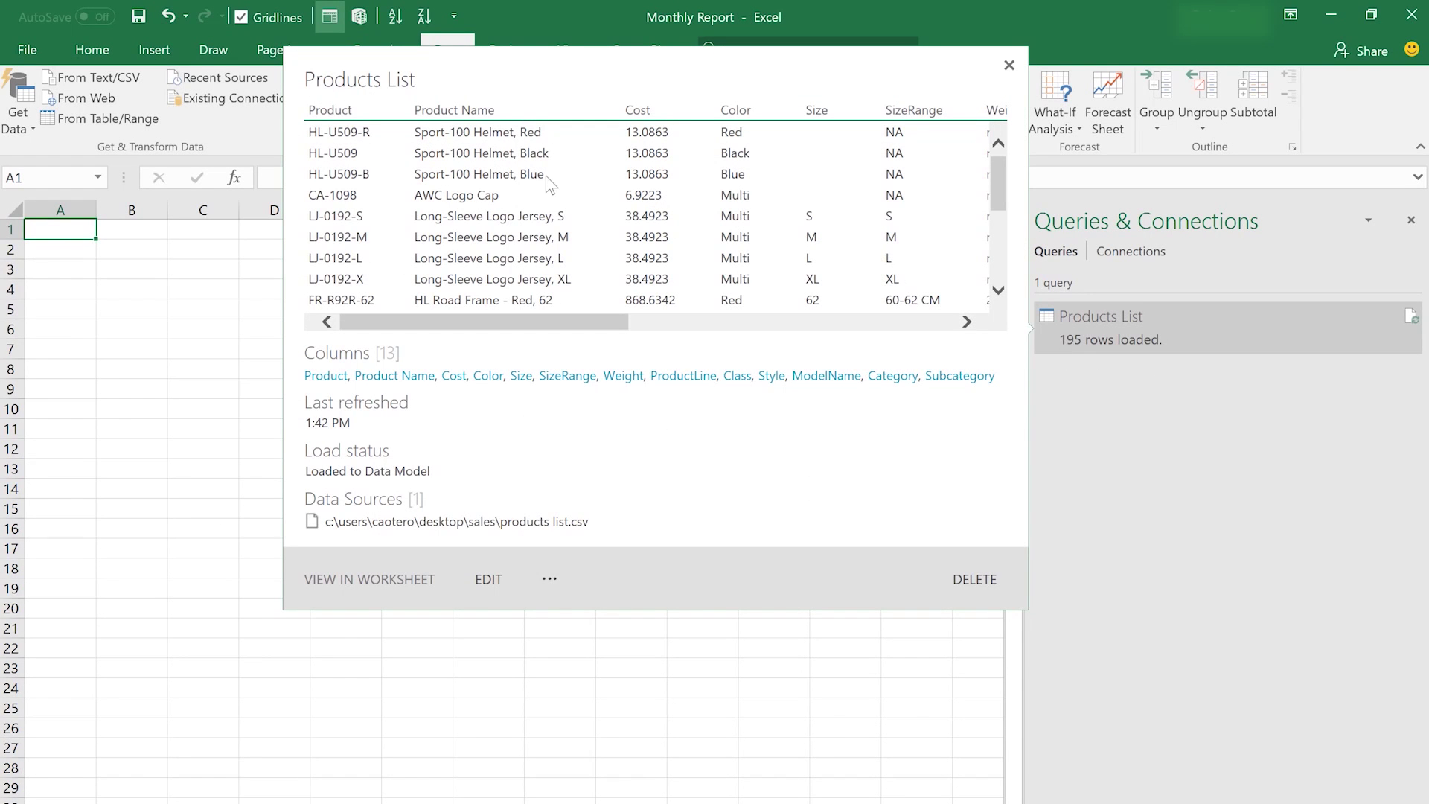
{"action": "left_click", "coordinate": [68, 308]}
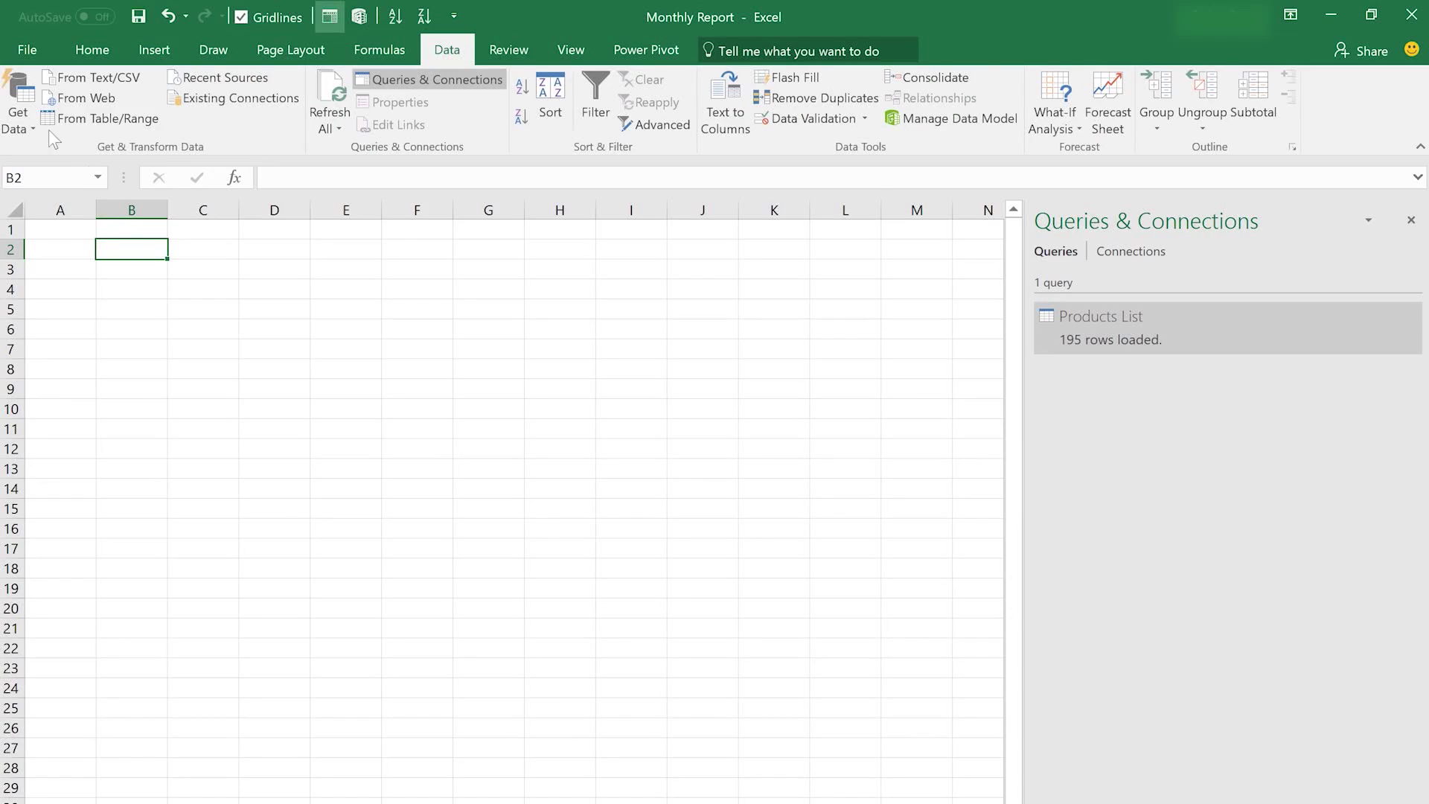
Step: Import the Sales By Month file from Text/CSV to preview its monthly sales figures
{"action": "left_click", "coordinate": [18, 112]}
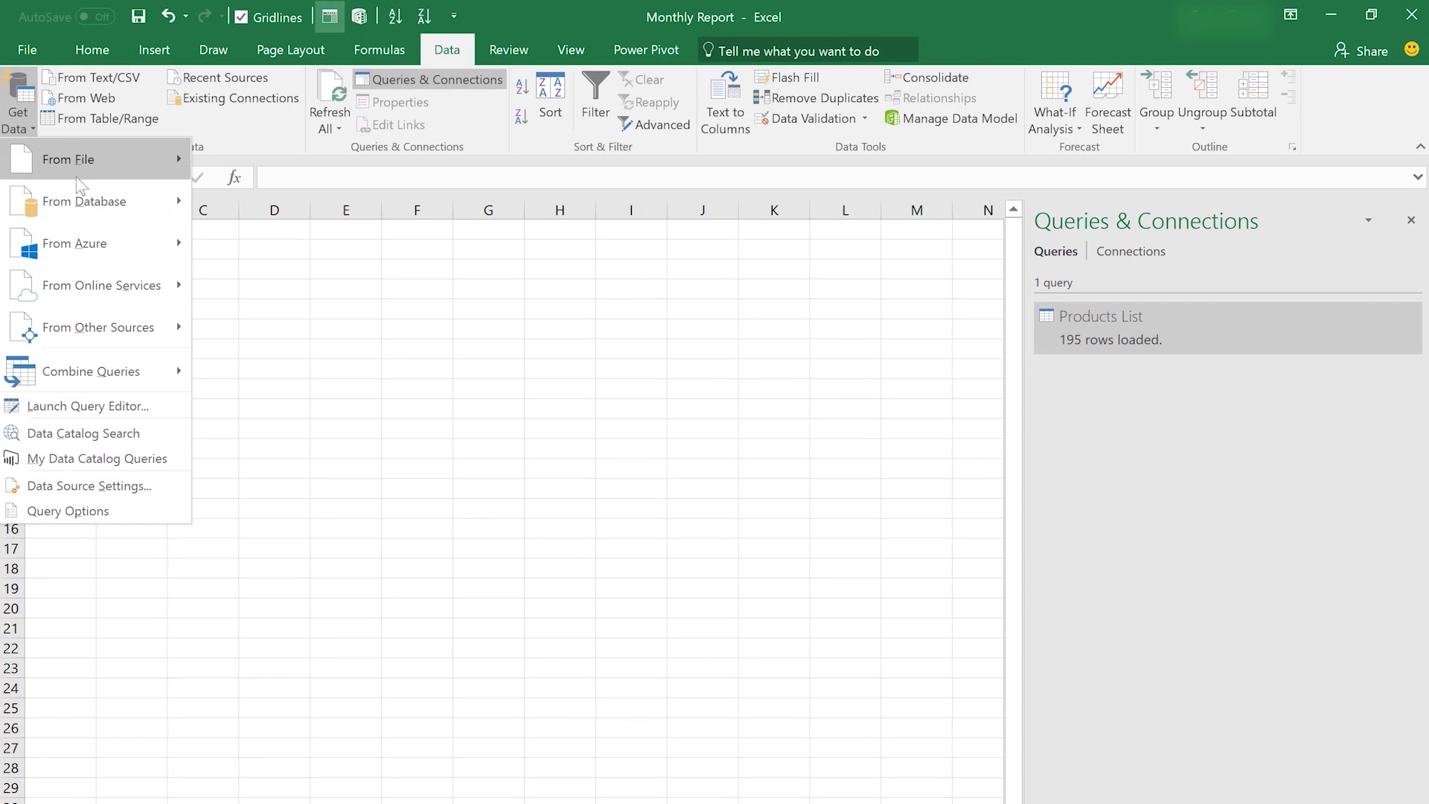
{"action": "mouse_move", "coordinate": [86, 166]}
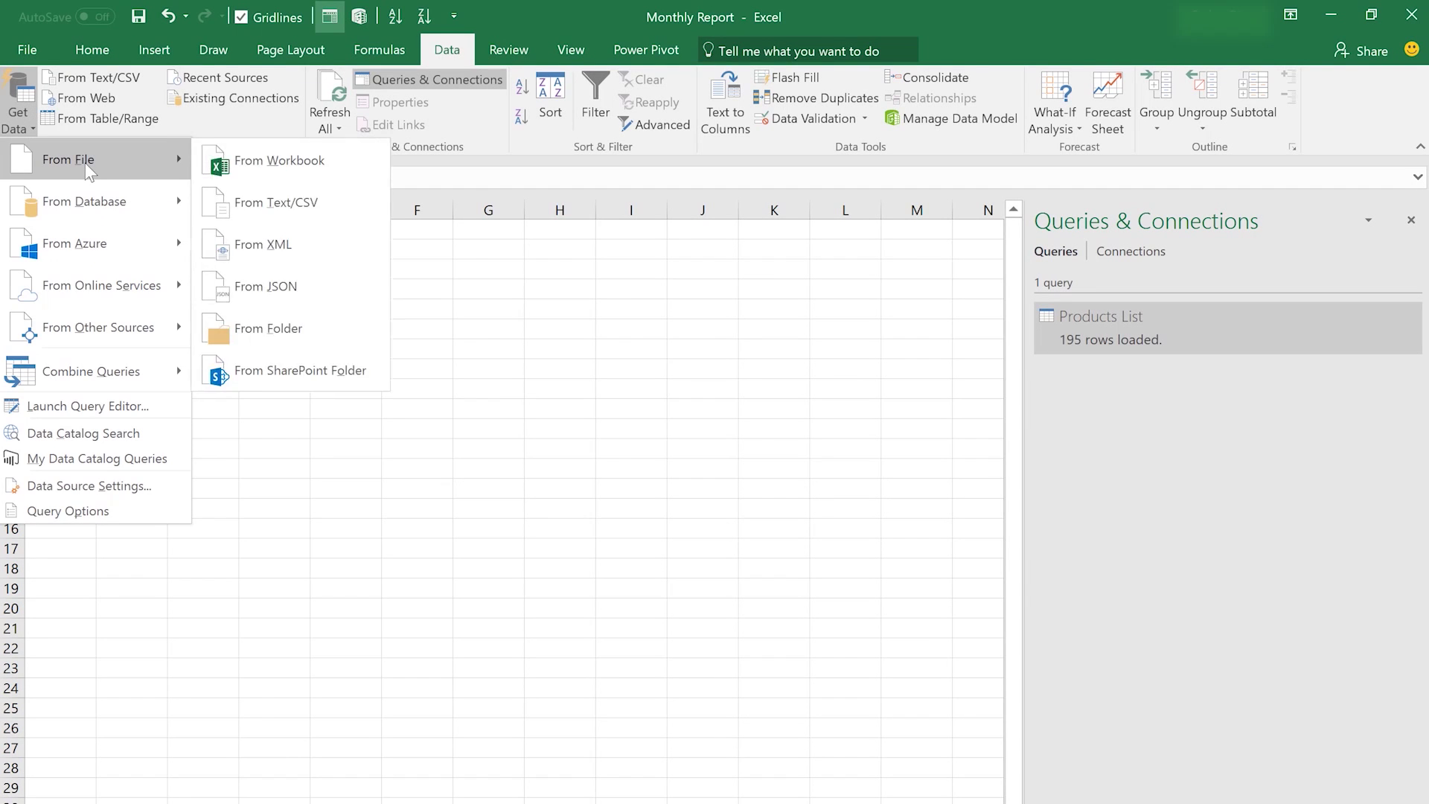
{"action": "left_click", "coordinate": [268, 195]}
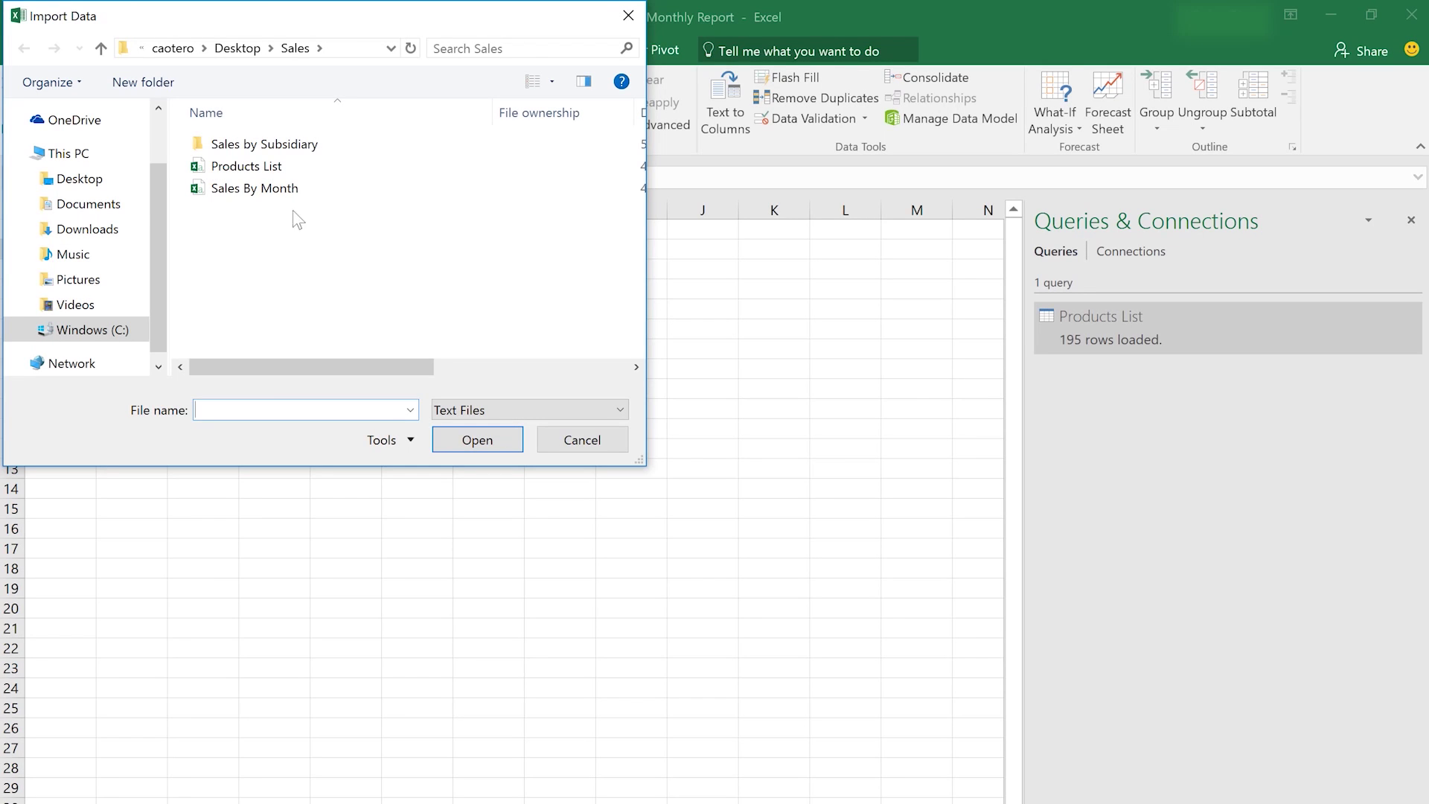
{"action": "left_click", "coordinate": [273, 193]}
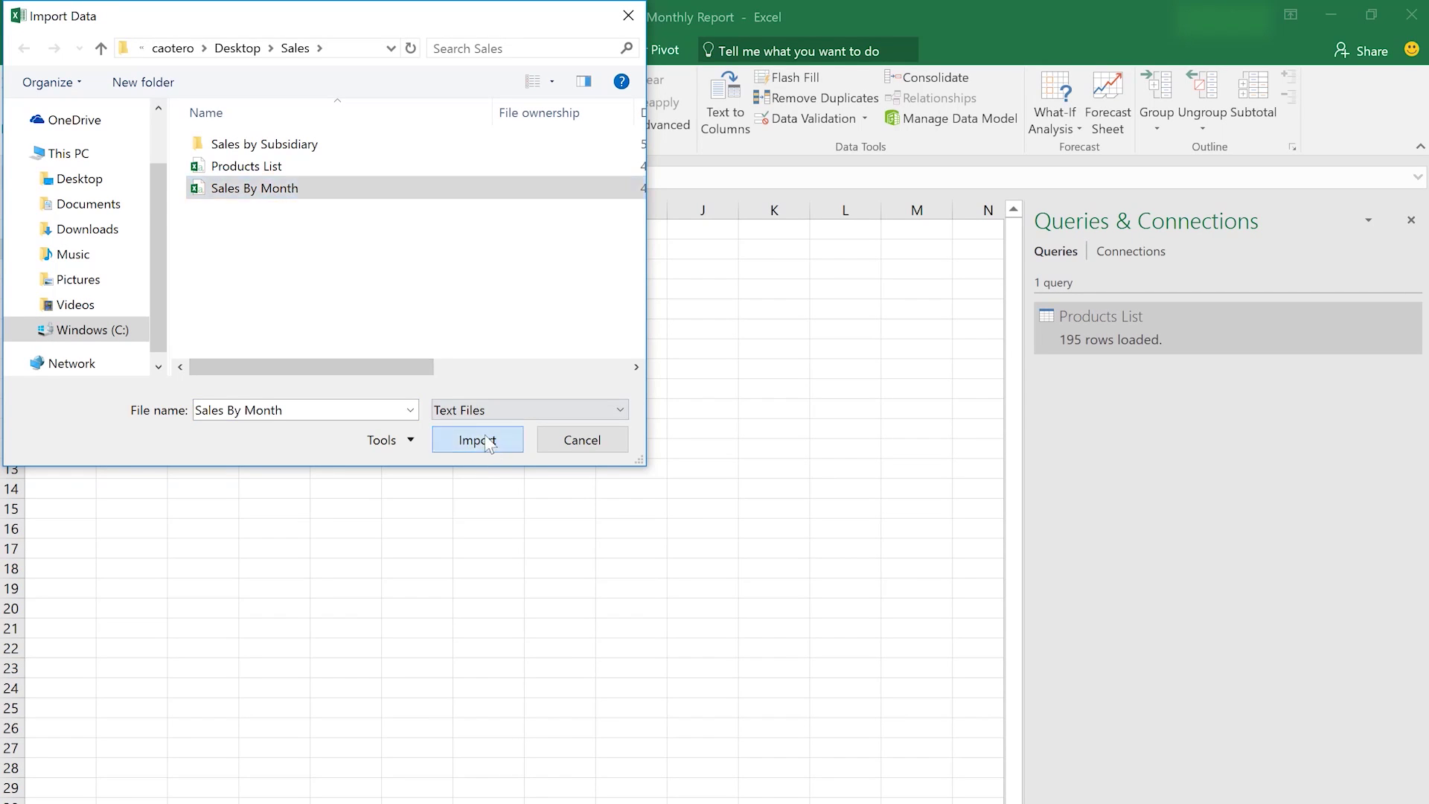
{"action": "left_click", "coordinate": [488, 440]}
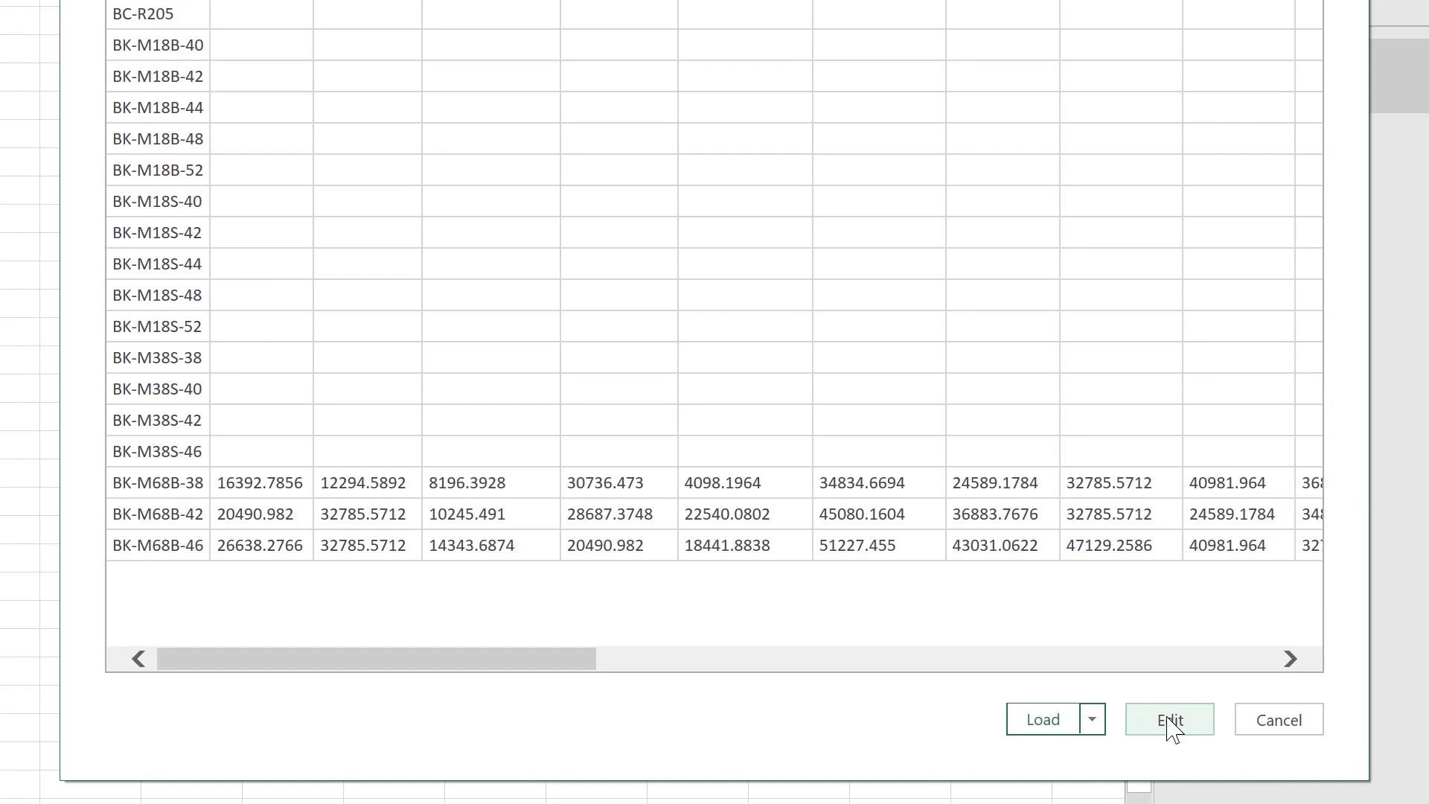
Step: Send the Sales By Month data to the Query Editor for editing instead of loading it
{"action": "left_click", "coordinate": [1168, 724]}
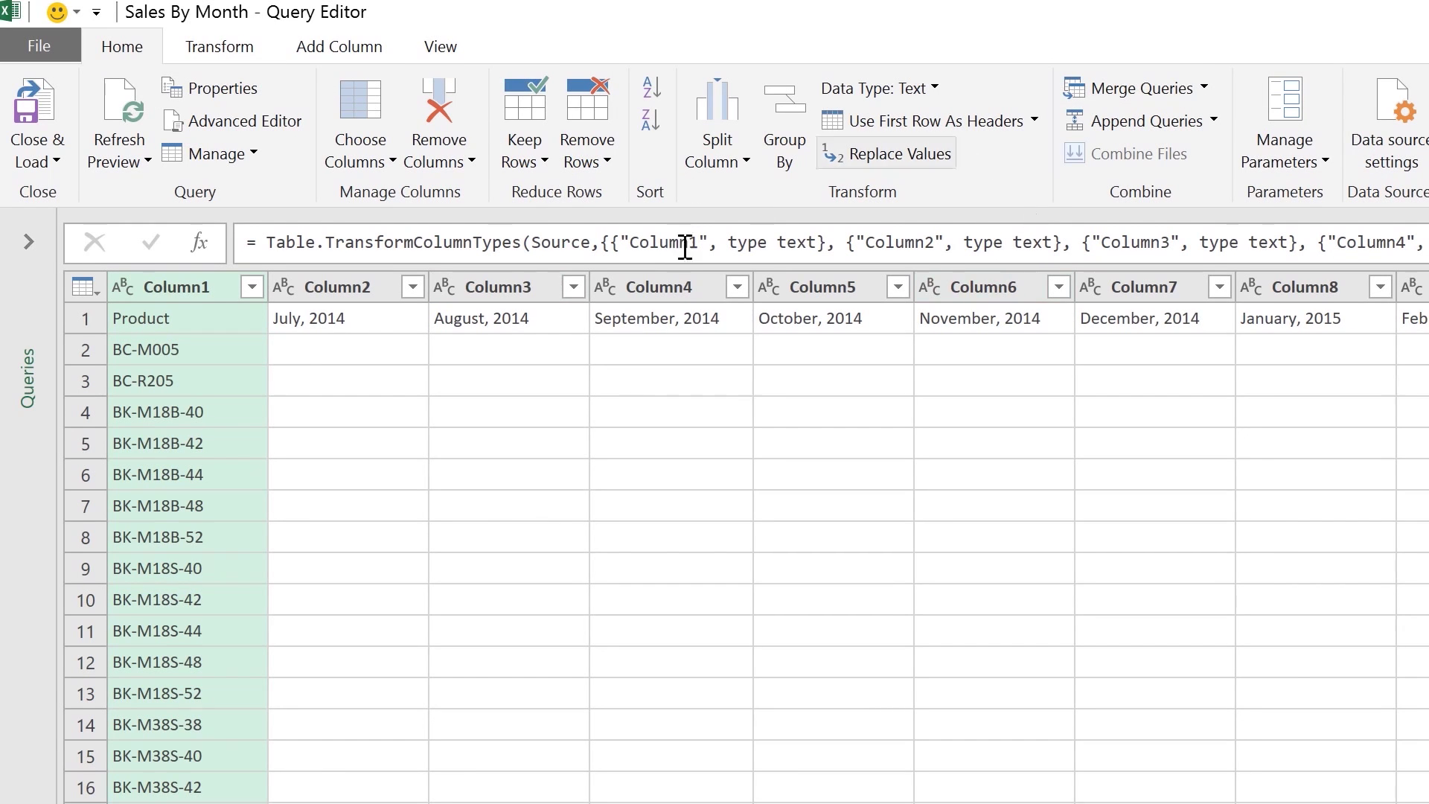
Step: Promote the first row to headers so the columns read Product and the month names
{"action": "left_click", "coordinate": [86, 319]}
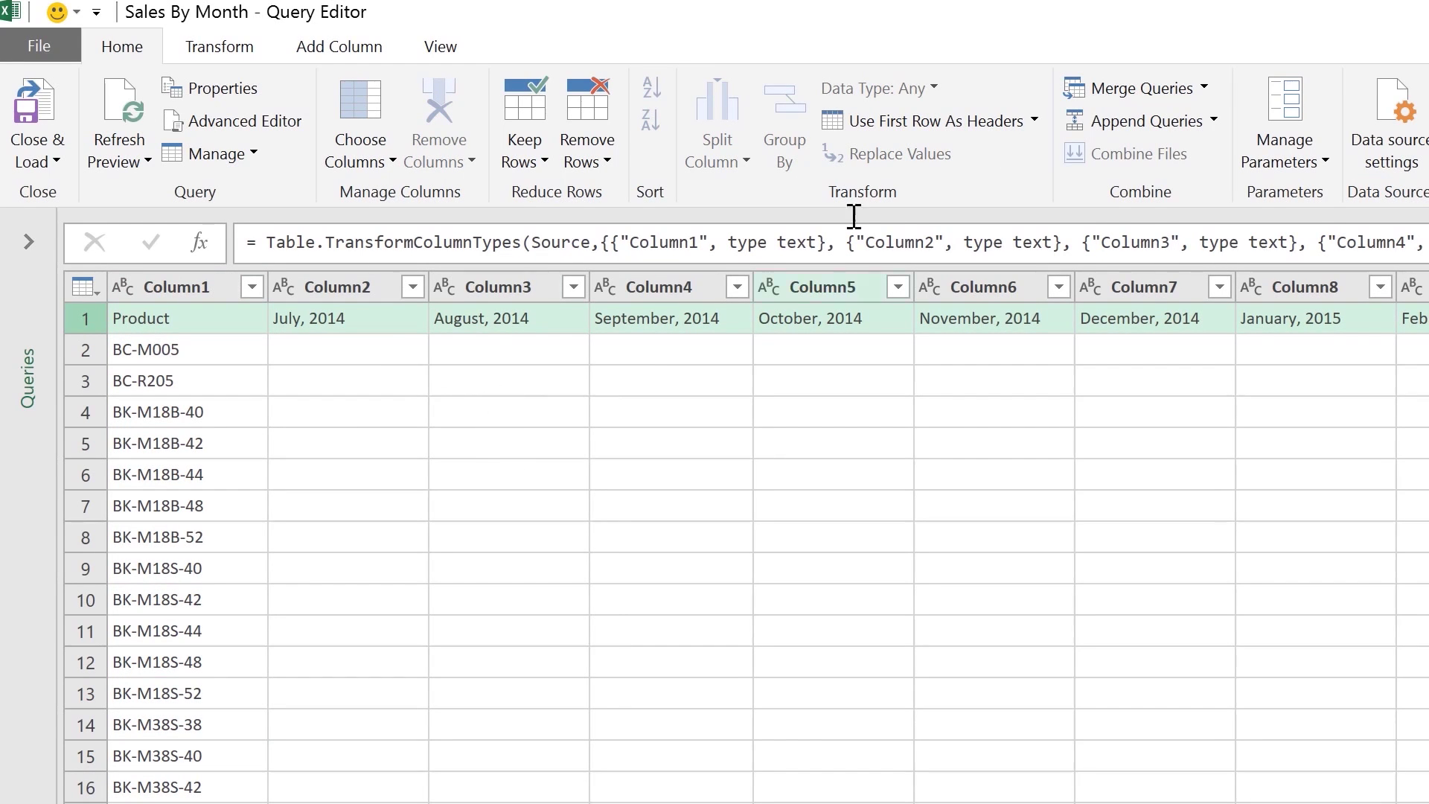
{"action": "left_click", "coordinate": [953, 138]}
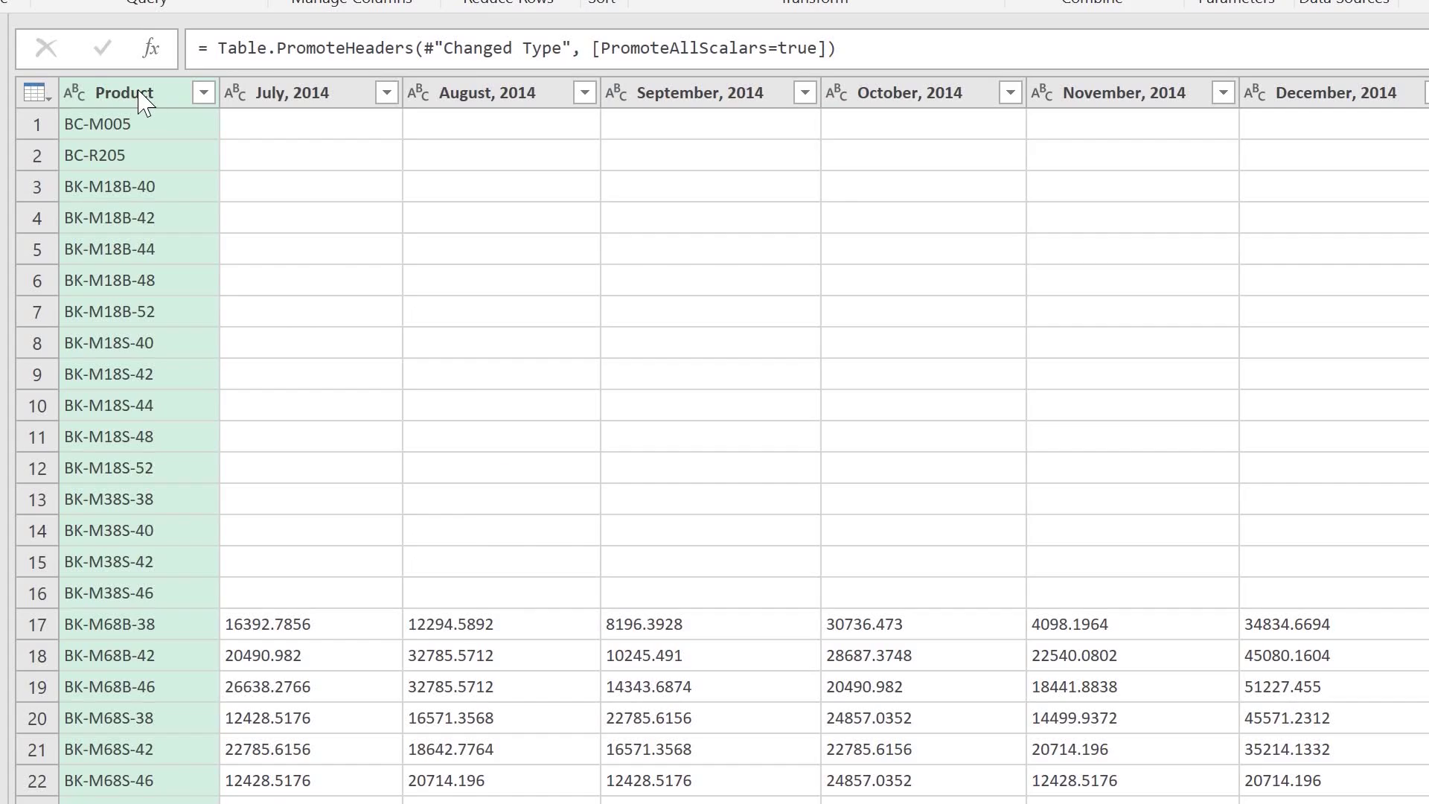
Step: Unpivot every column except Product into Attribute and Value, then select the Attribute column
{"action": "right_click", "coordinate": [143, 95]}
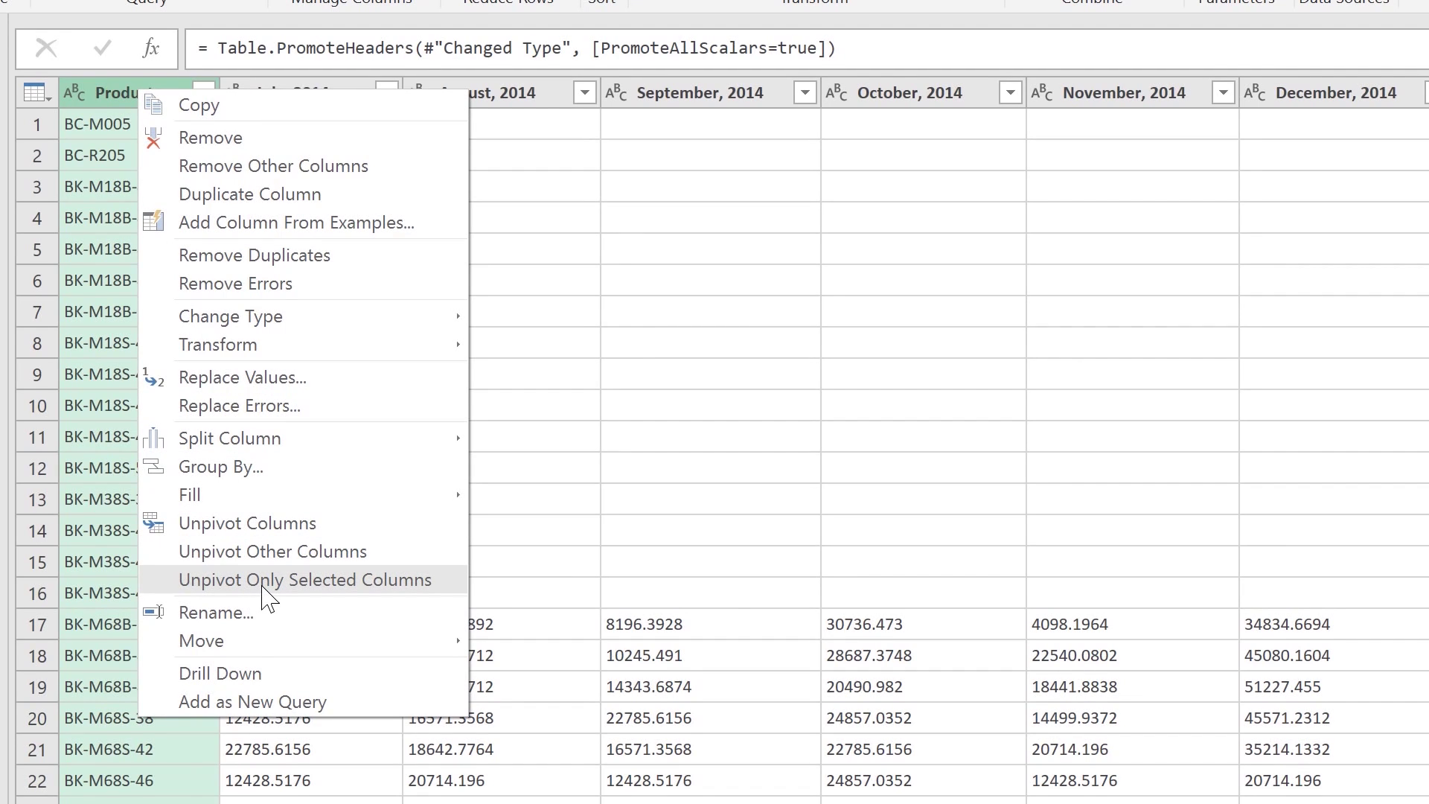
{"action": "left_click", "coordinate": [304, 551]}
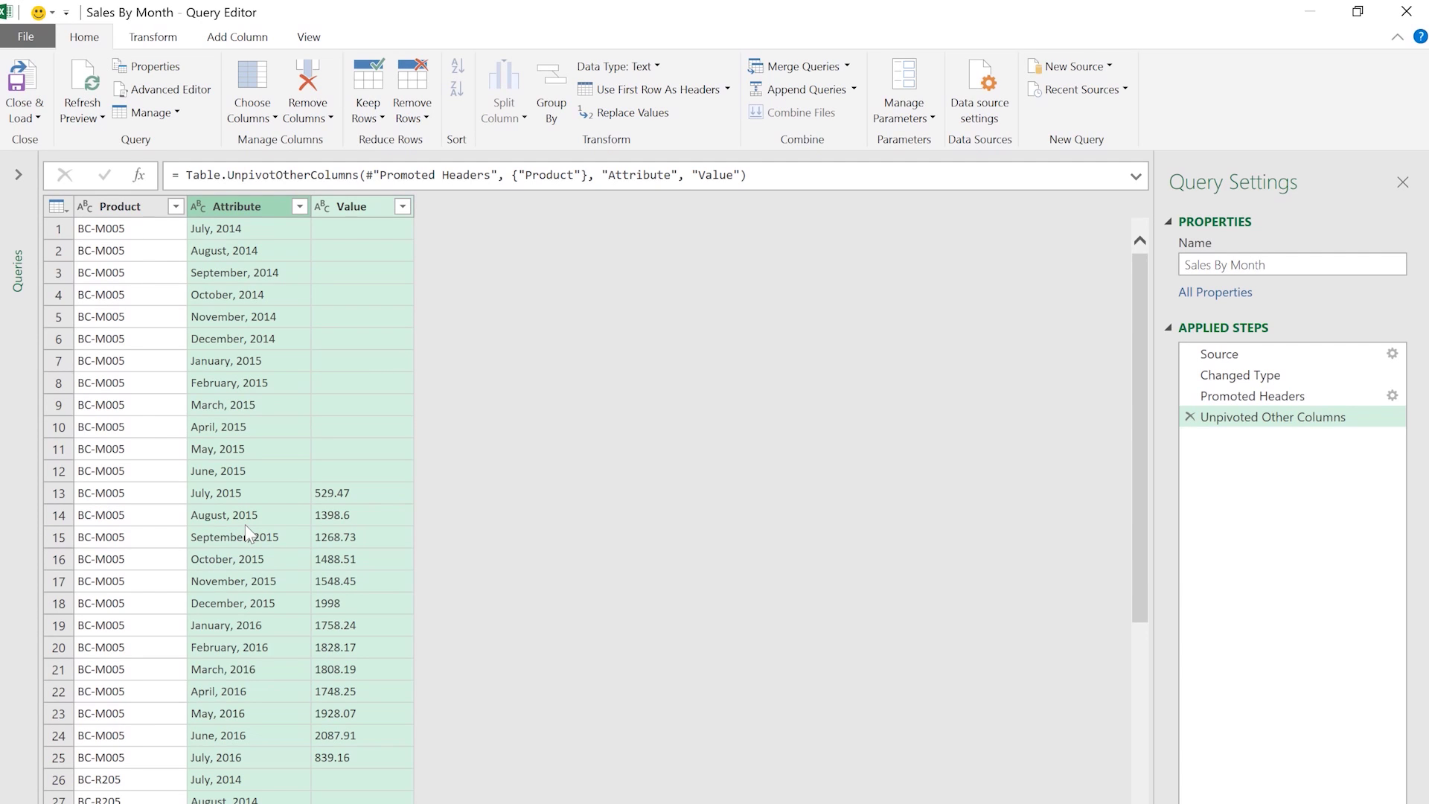
{"action": "left_click", "coordinate": [250, 212]}
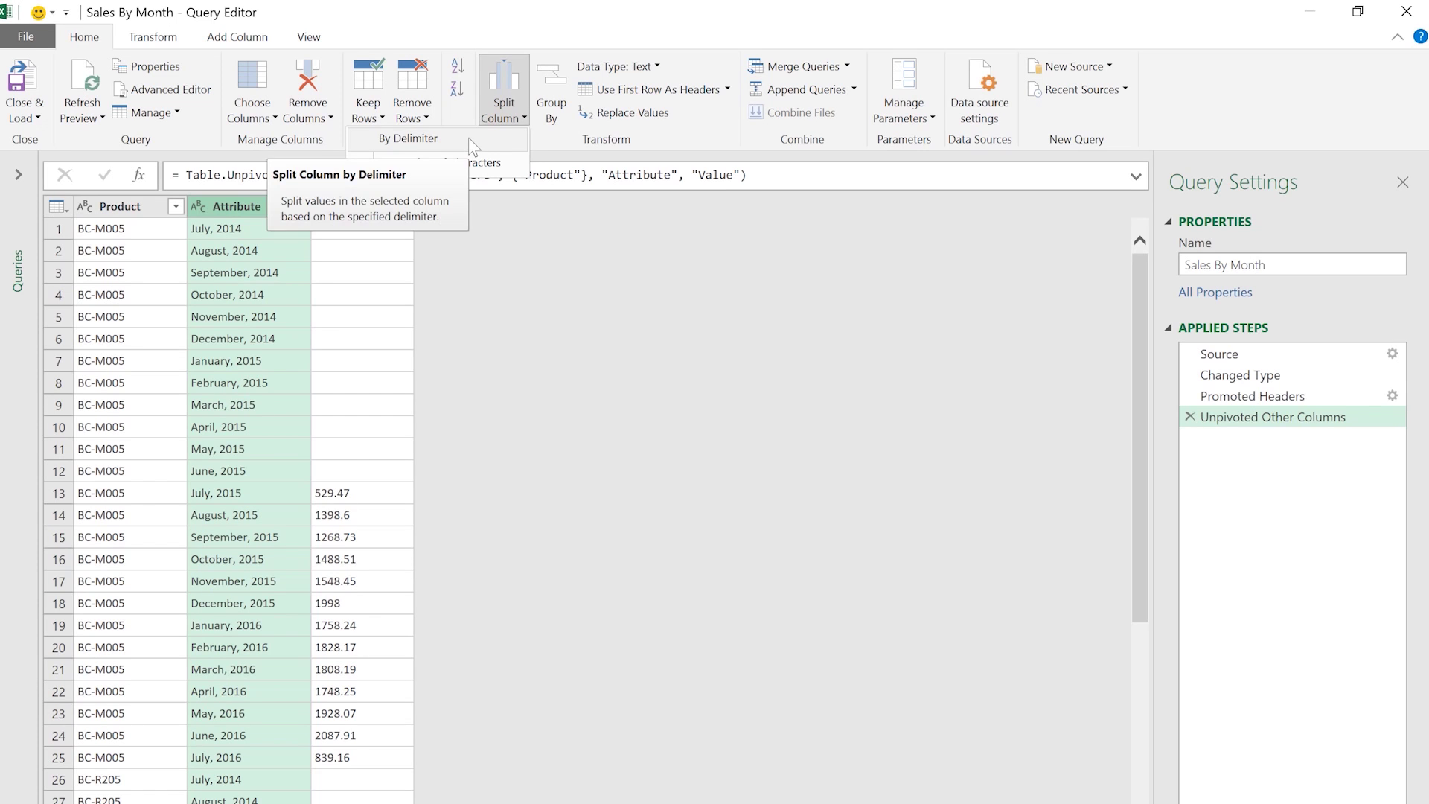
Step: Start a delimiter split, cancel it, and review the Promoted Headers and Changed Type steps
{"action": "left_click", "coordinate": [470, 141]}
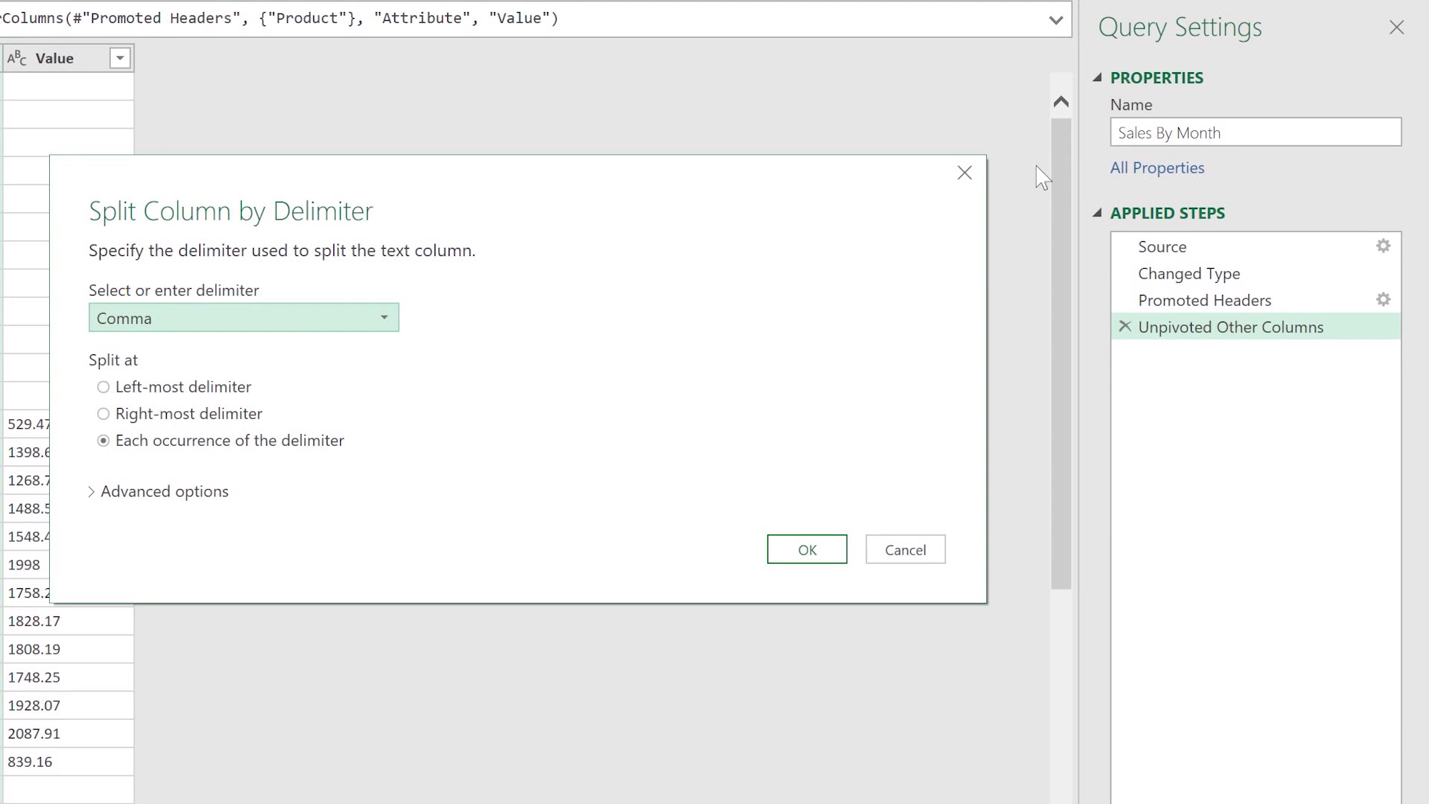
{"action": "left_click", "coordinate": [965, 174]}
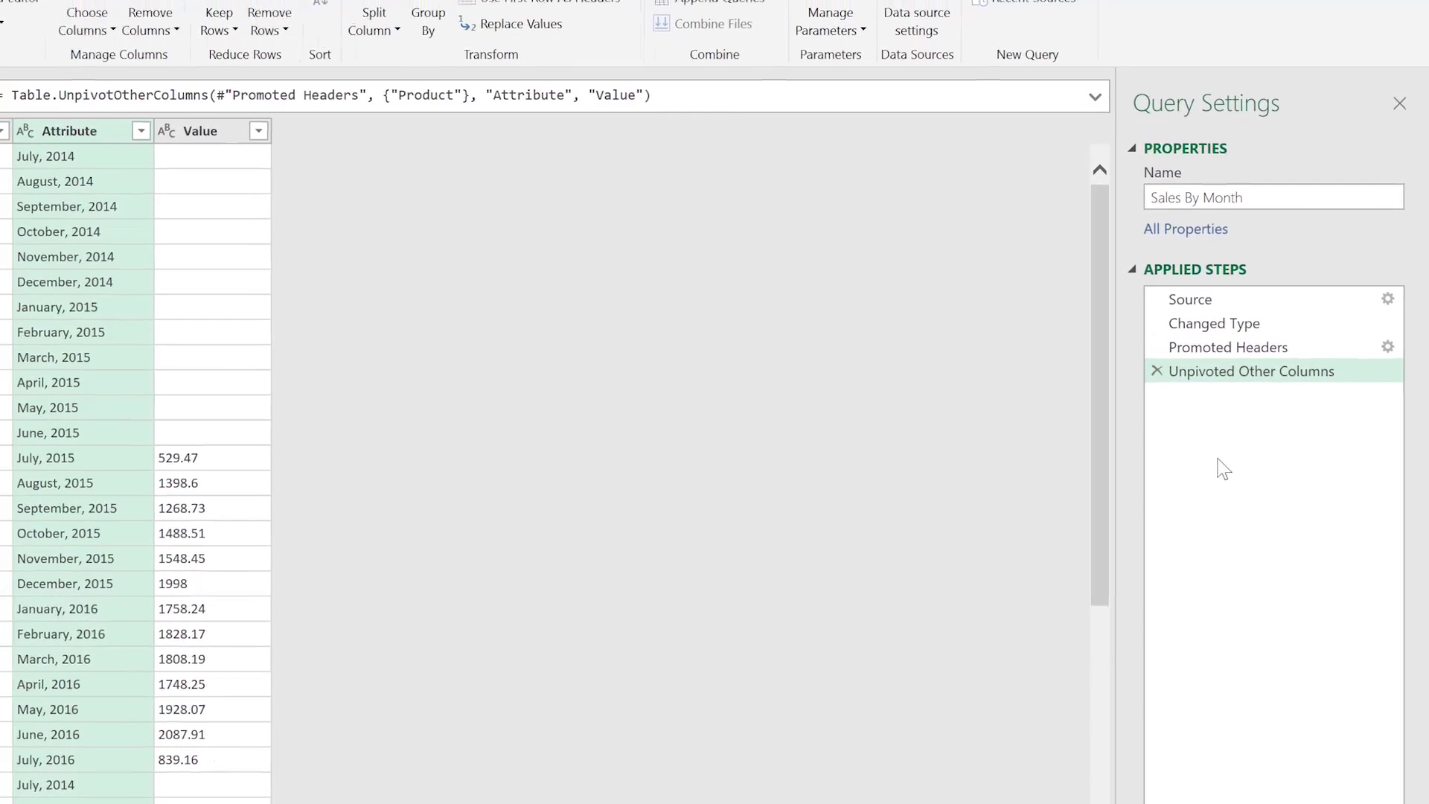
{"action": "left_click", "coordinate": [1228, 347]}
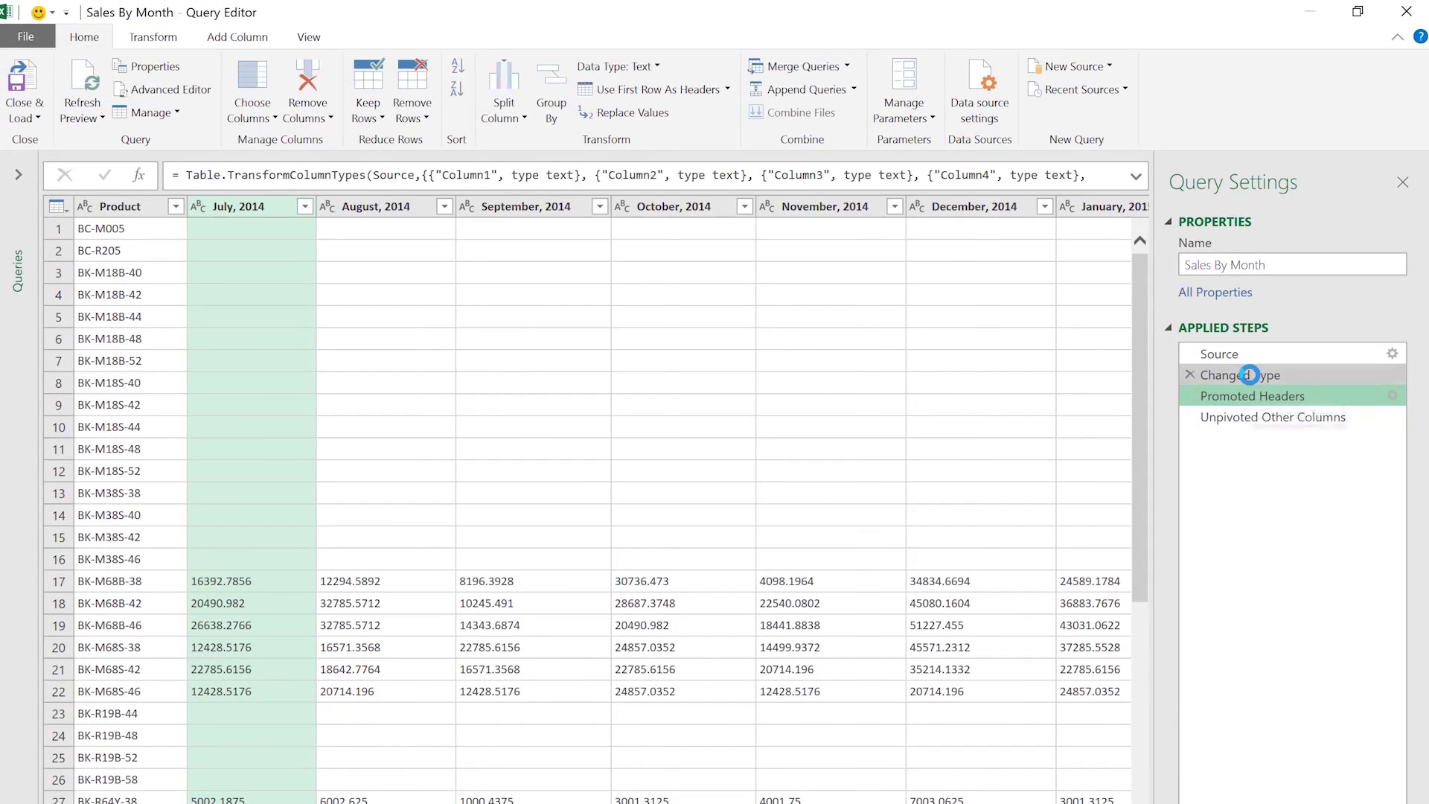
{"action": "left_click", "coordinate": [1249, 374]}
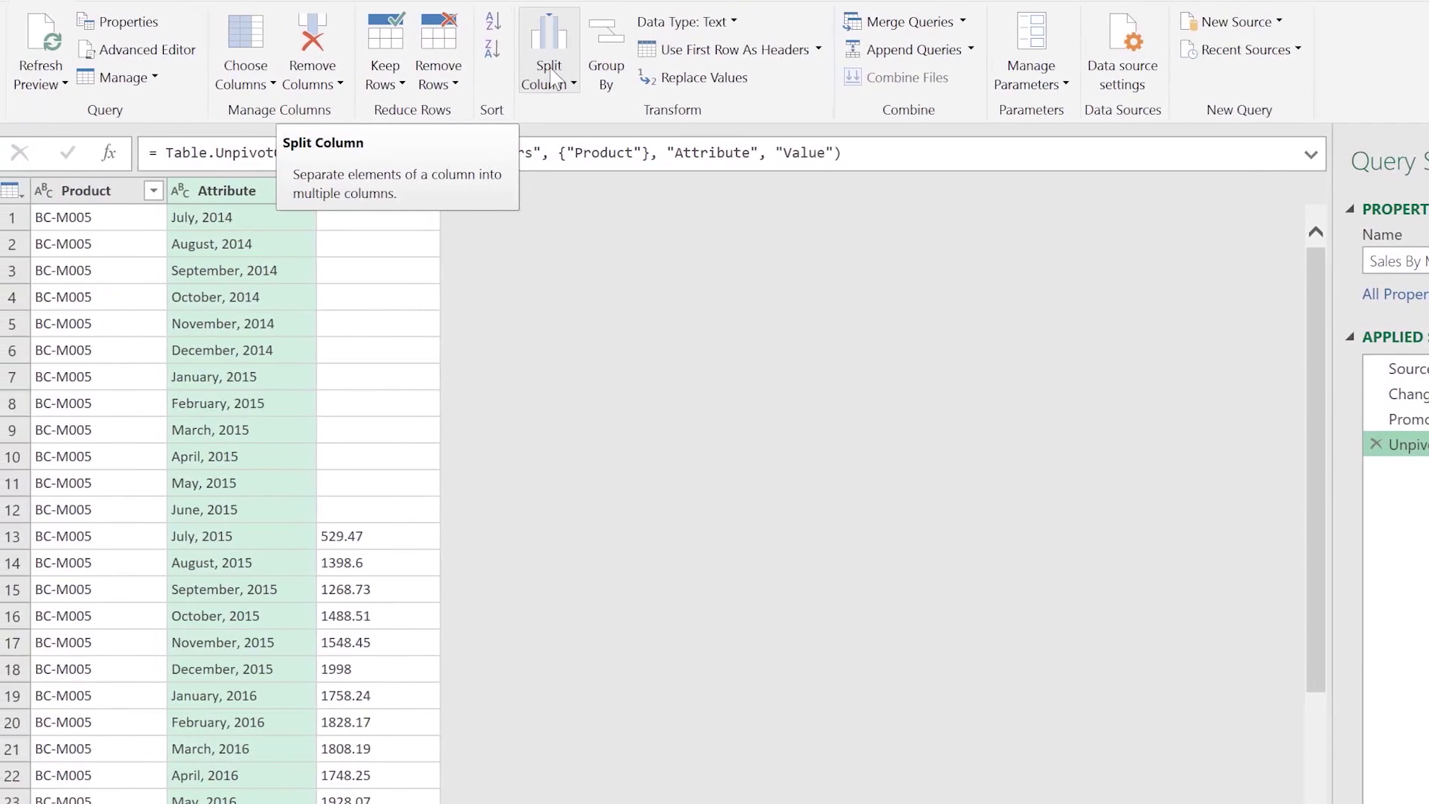
Step: Split Attribute at each comma into Attribute.1 (month) and Attribute.2 (year)
{"action": "left_click", "coordinate": [459, 74]}
{"action": "left_click", "coordinate": [530, 113]}
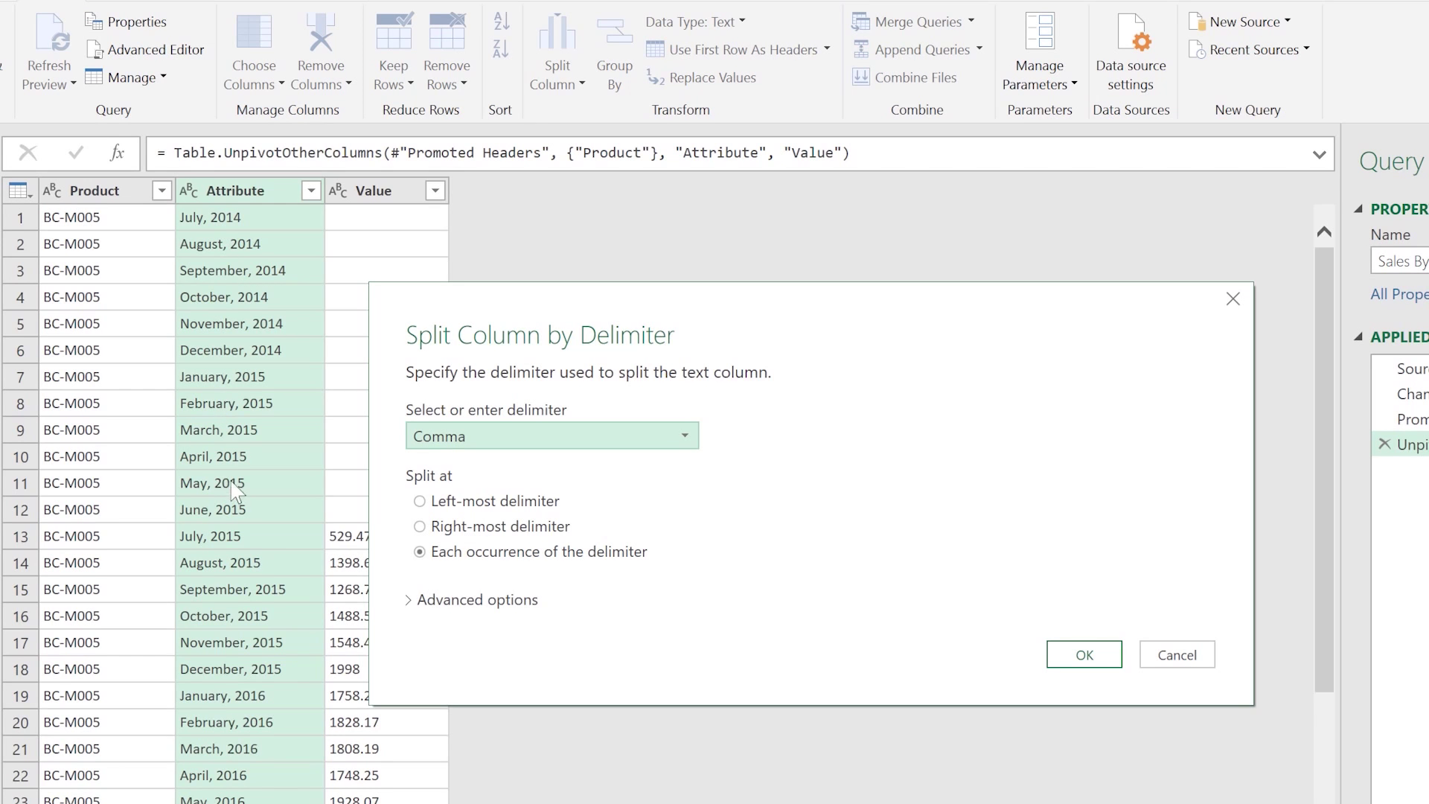
{"action": "left_click", "coordinate": [1092, 652]}
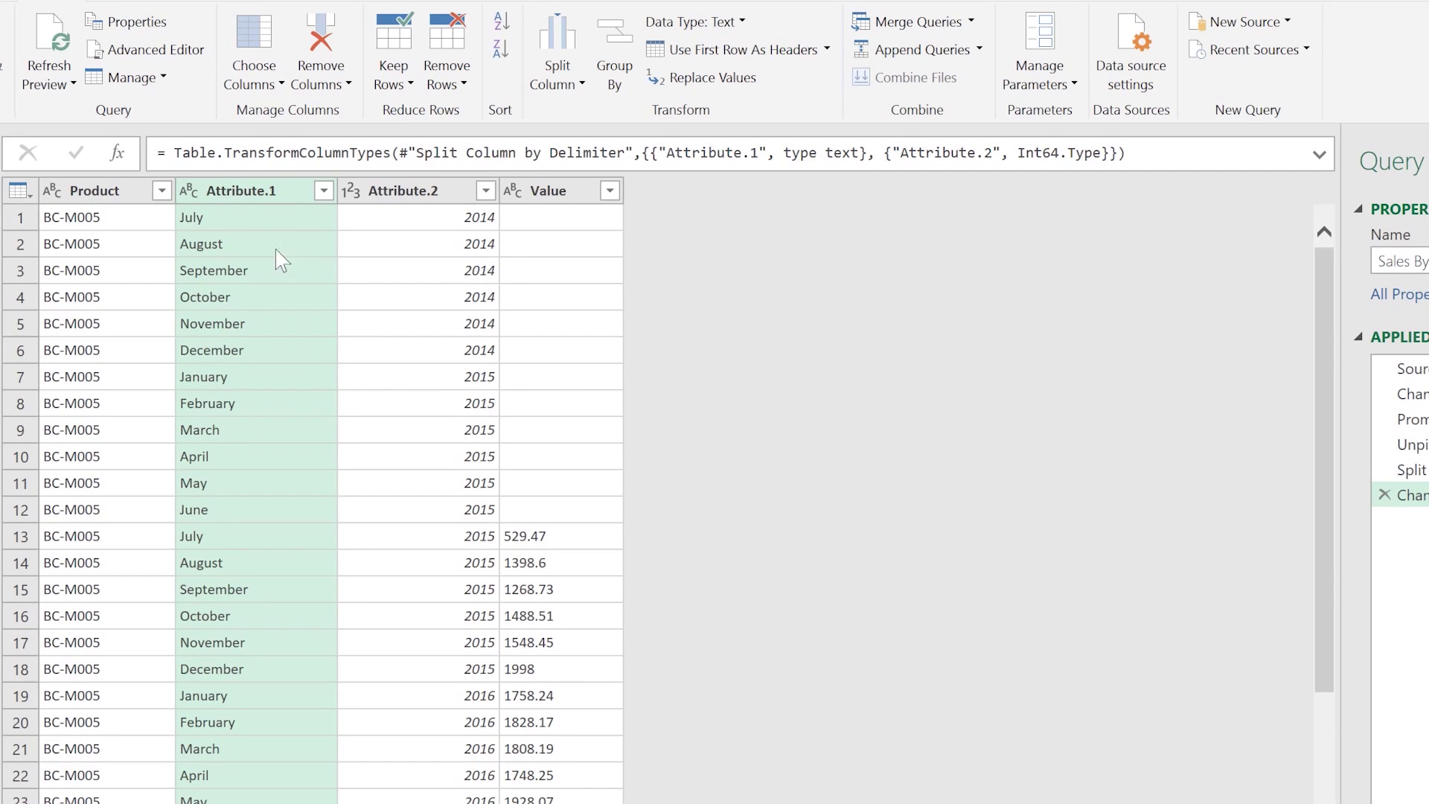
Step: Rename Attribute.1 to Month, Attribute.2 to Year and Value to Sales
{"action": "double_click", "coordinate": [253, 192]}
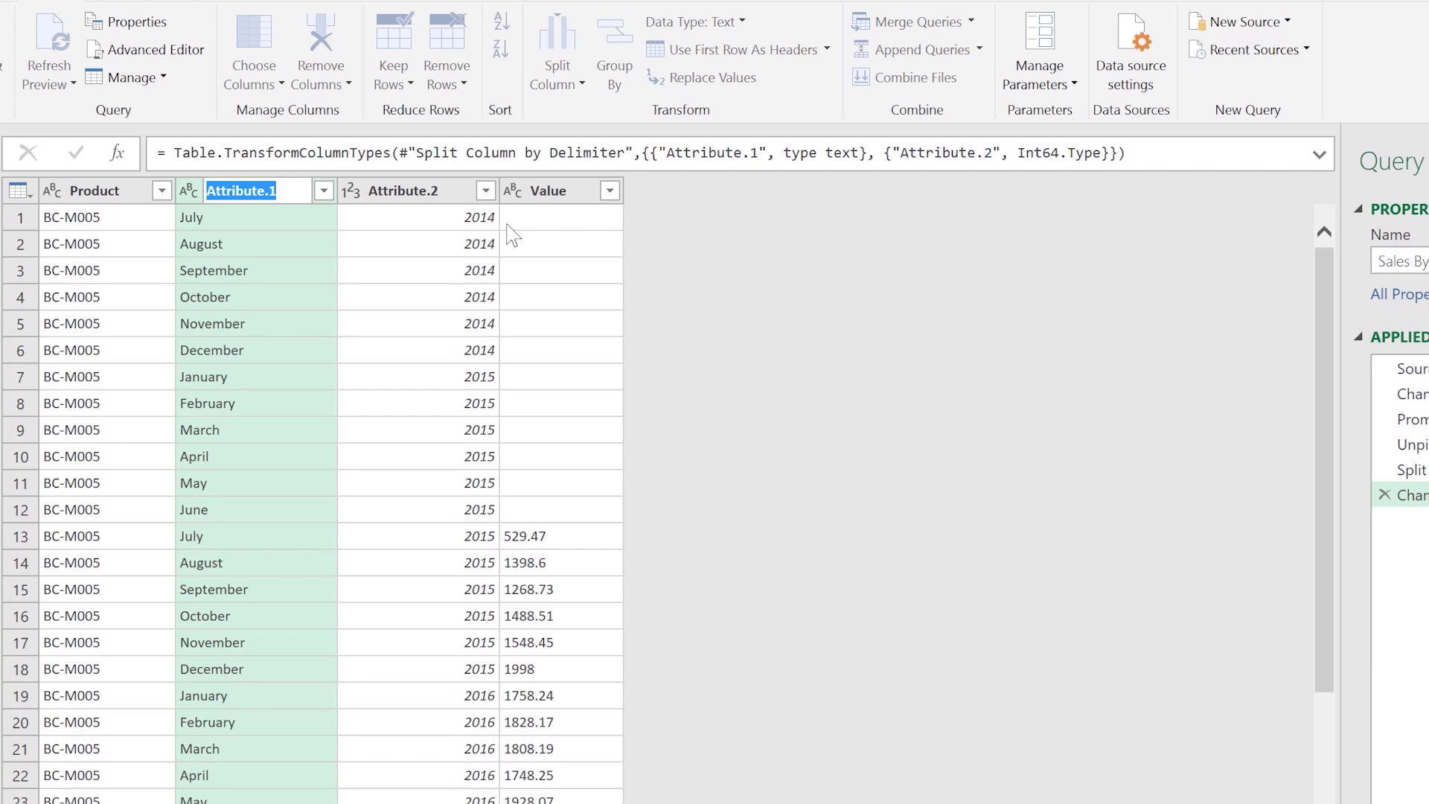
{"action": "type", "text": "Month"}
{"action": "key", "text": "Return"}
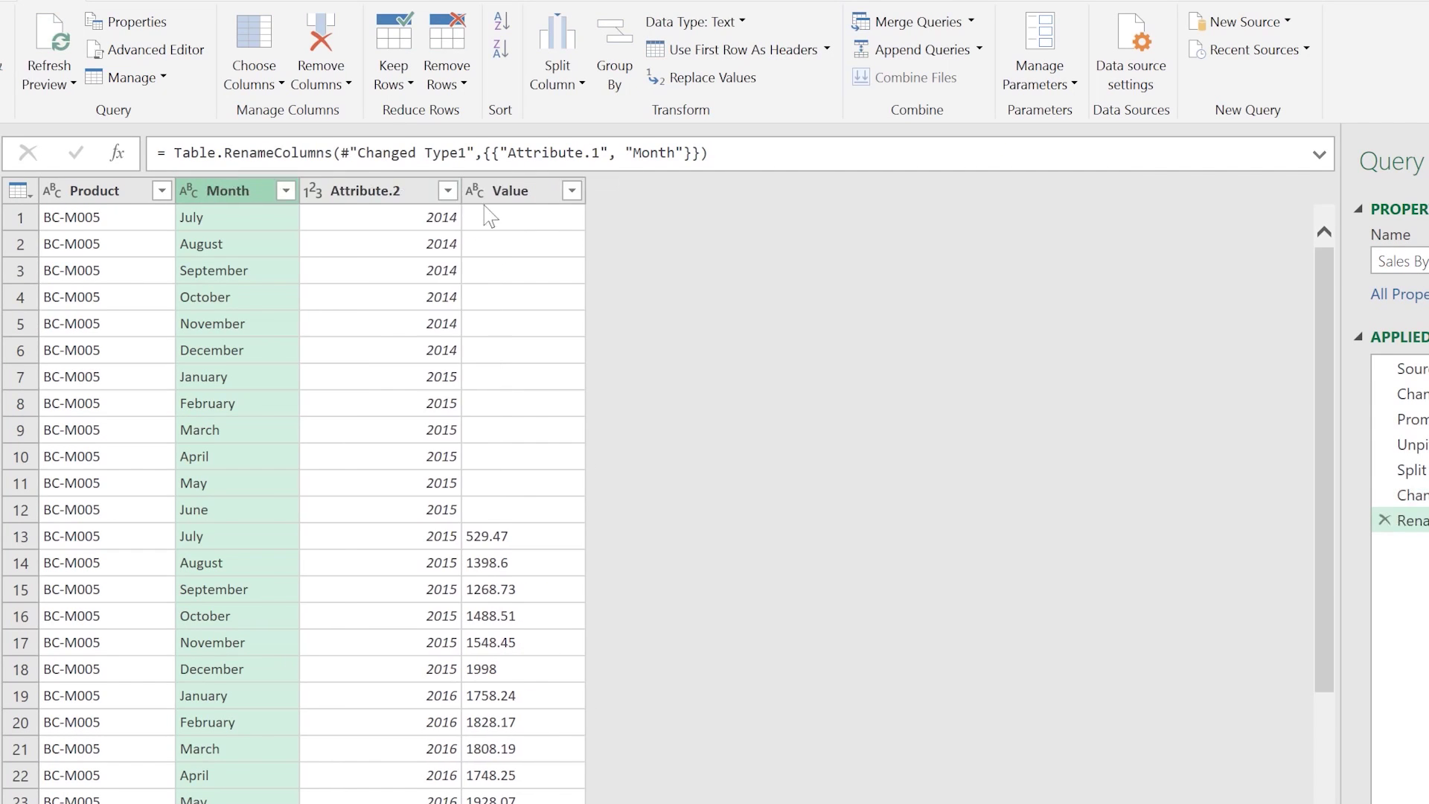
{"action": "double_click", "coordinate": [372, 191]}
{"action": "type", "text": "Year"}
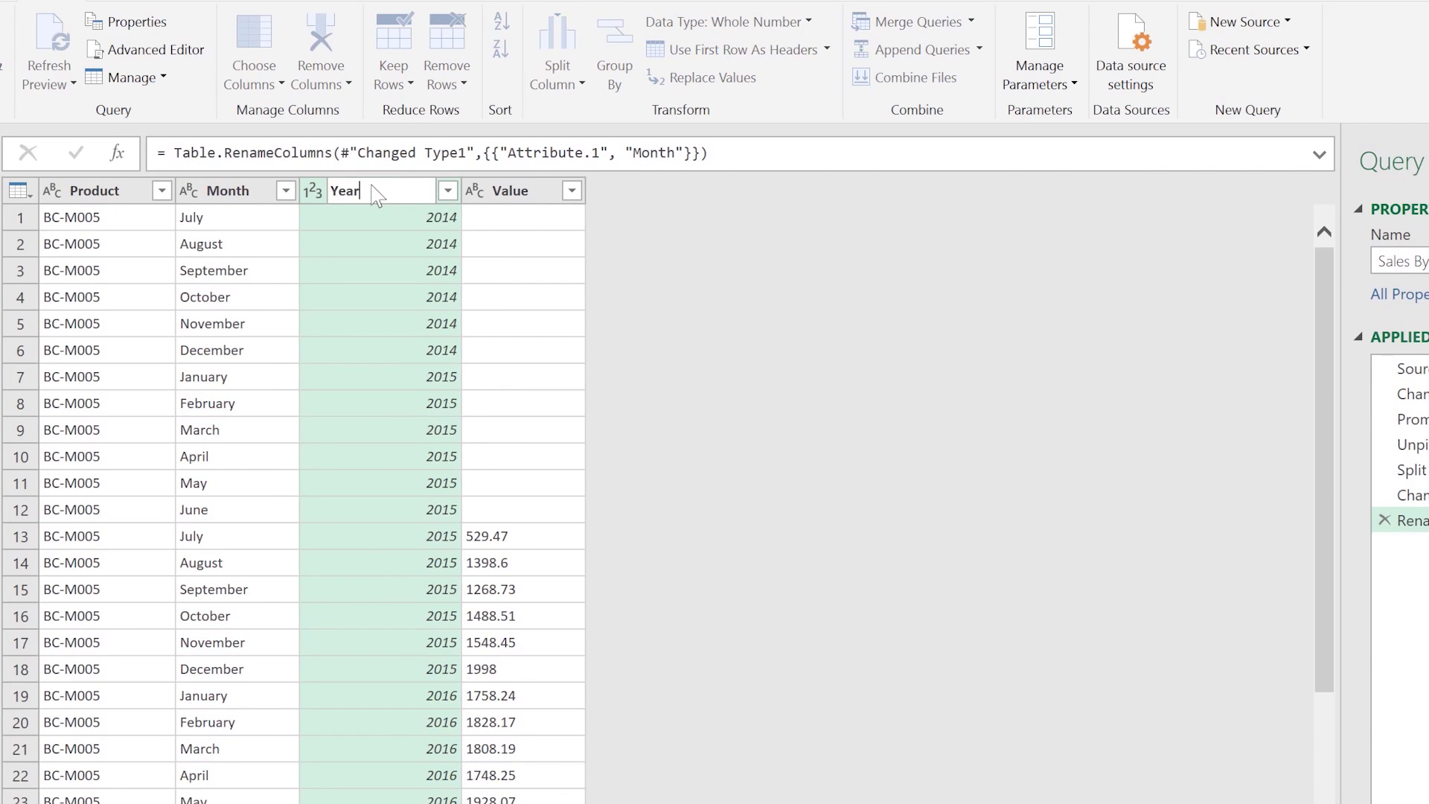
{"action": "key", "text": "Return"}
{"action": "double_click", "coordinate": [476, 195]}
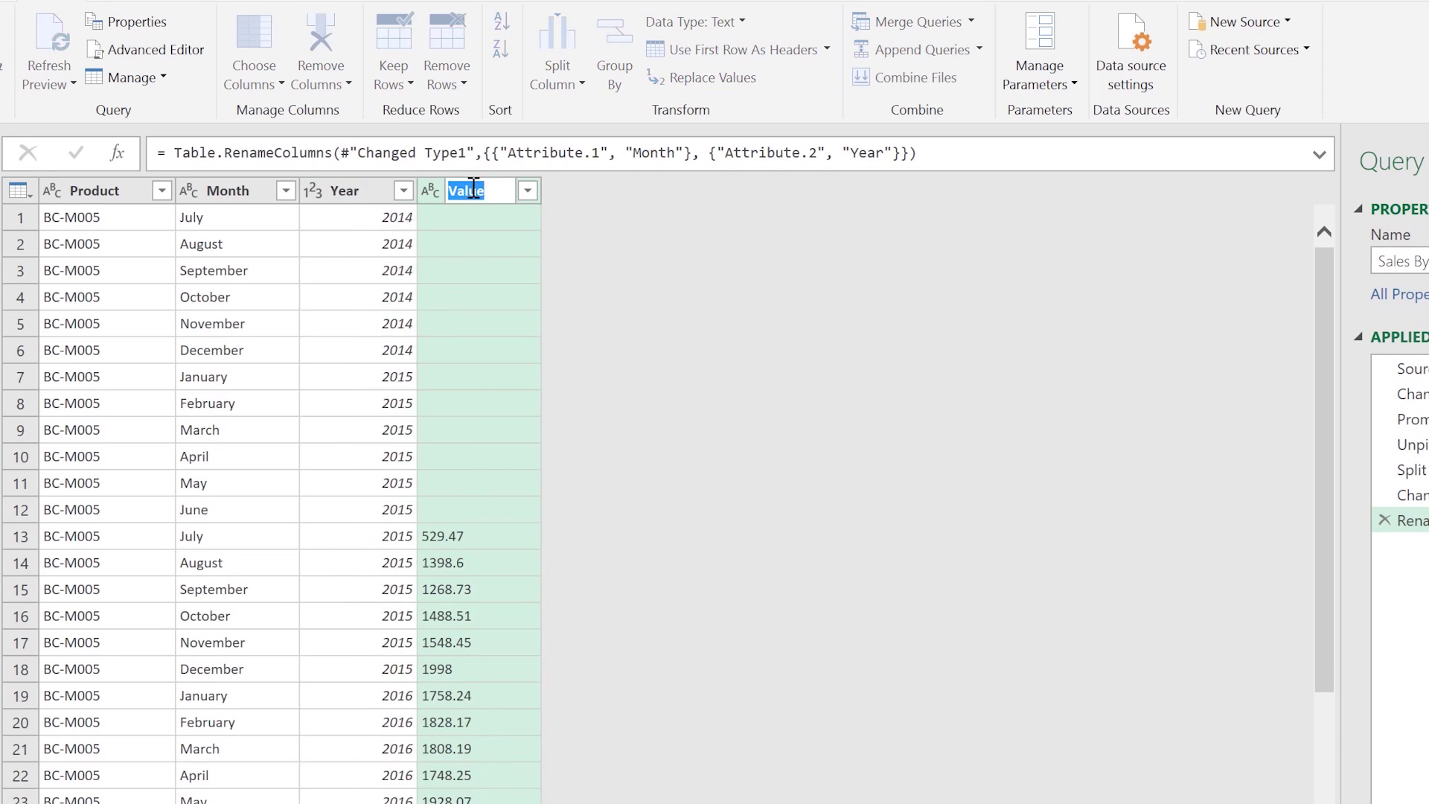
{"action": "type", "text": "Sales"}
{"action": "key", "text": "Return"}
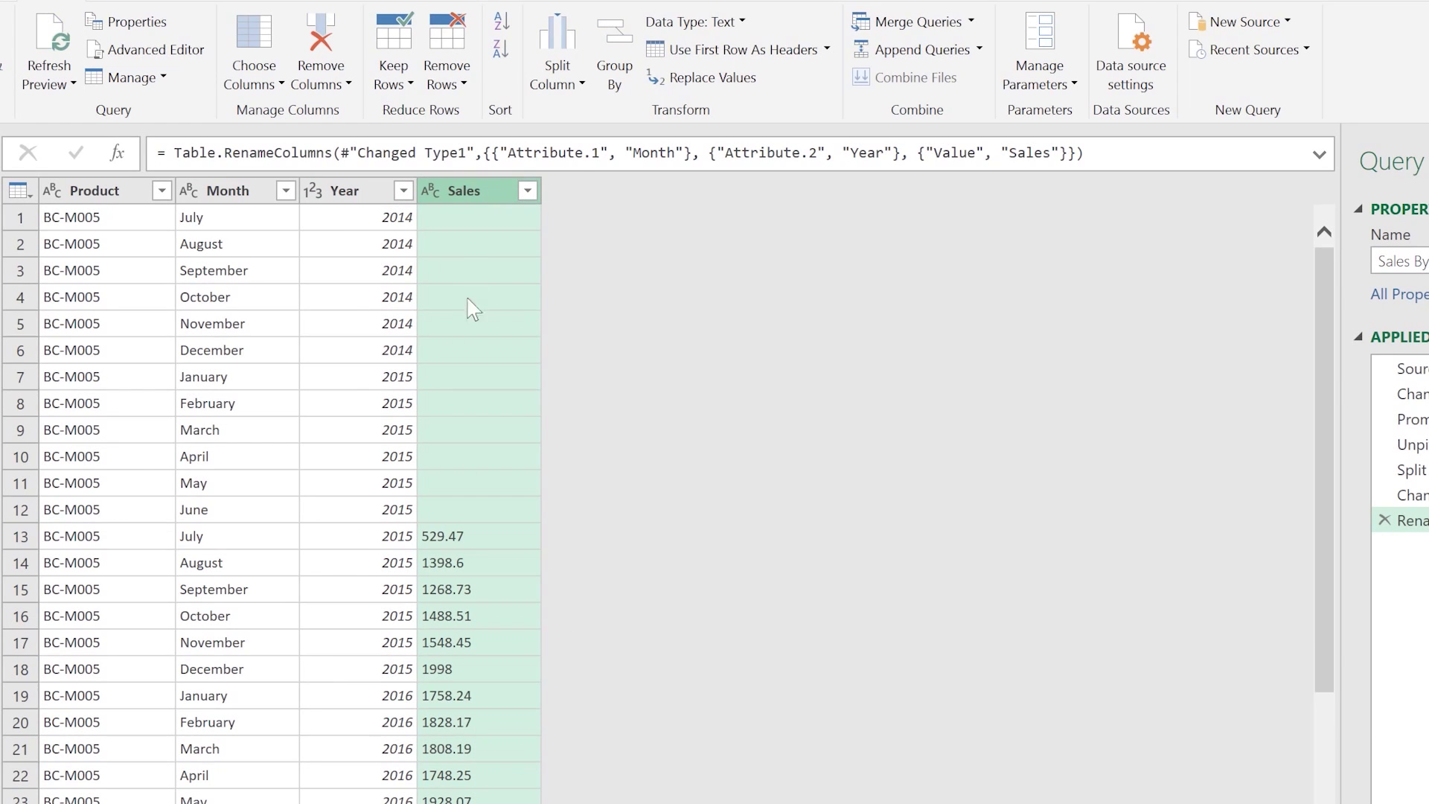
Step: Filter out blank Sales rows with Remove Empty and change the Sales data type to Currency
{"action": "left_click", "coordinate": [528, 191]}
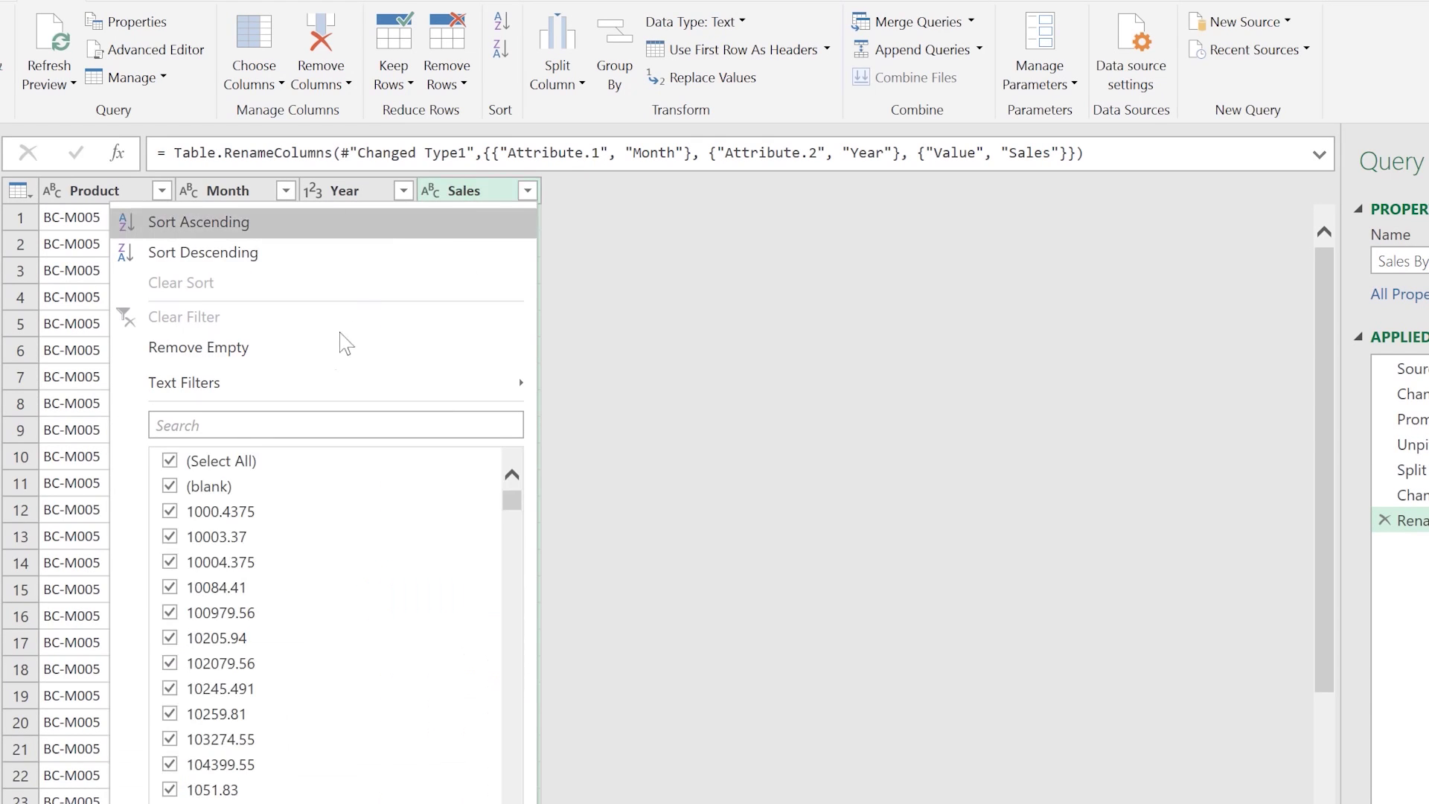
{"action": "left_click", "coordinate": [243, 350]}
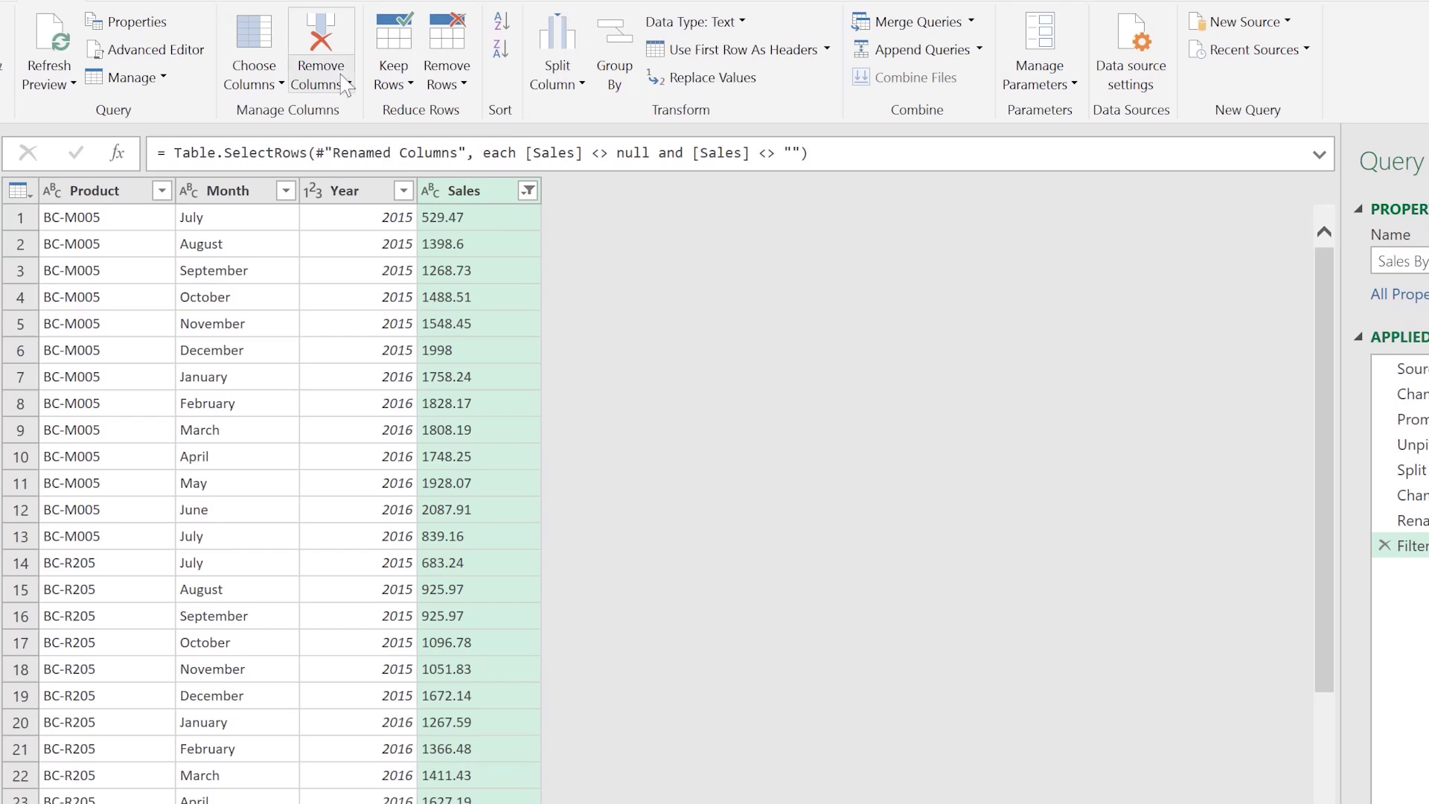
{"action": "left_click", "coordinate": [742, 22]}
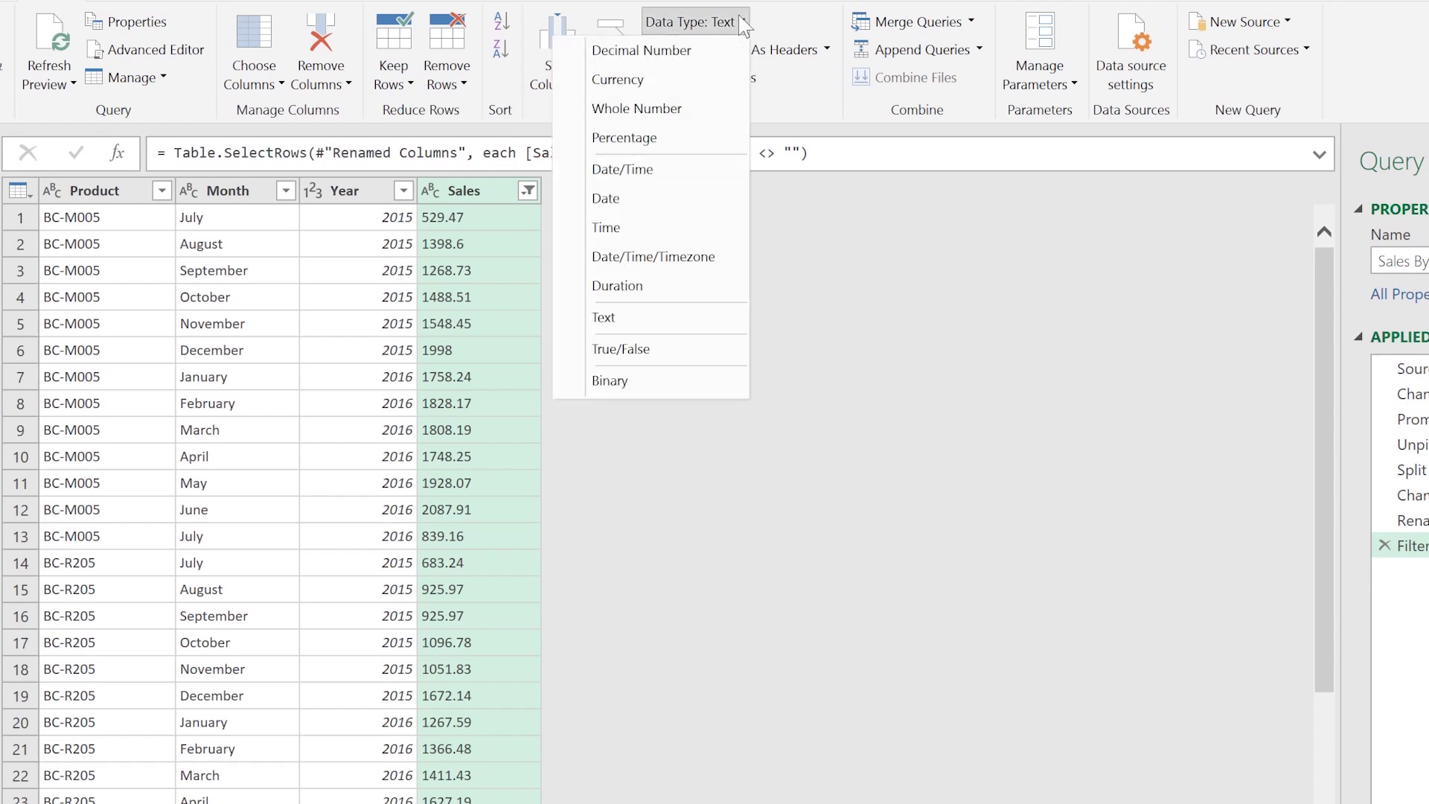
{"action": "left_click", "coordinate": [666, 87]}
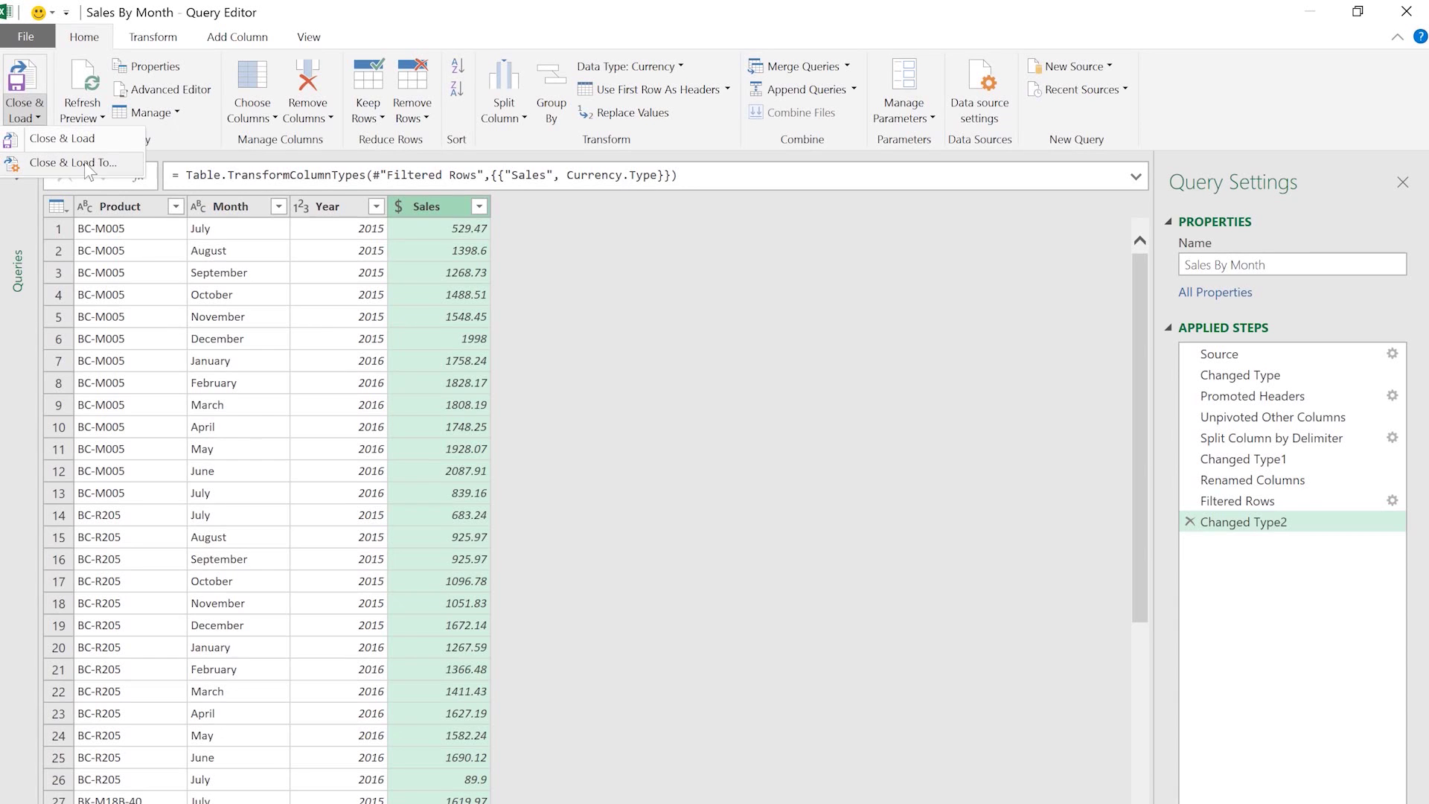
Step: Load the Sales By Month query as Only Create Connection, added to the Data Model
{"action": "left_click", "coordinate": [84, 166]}
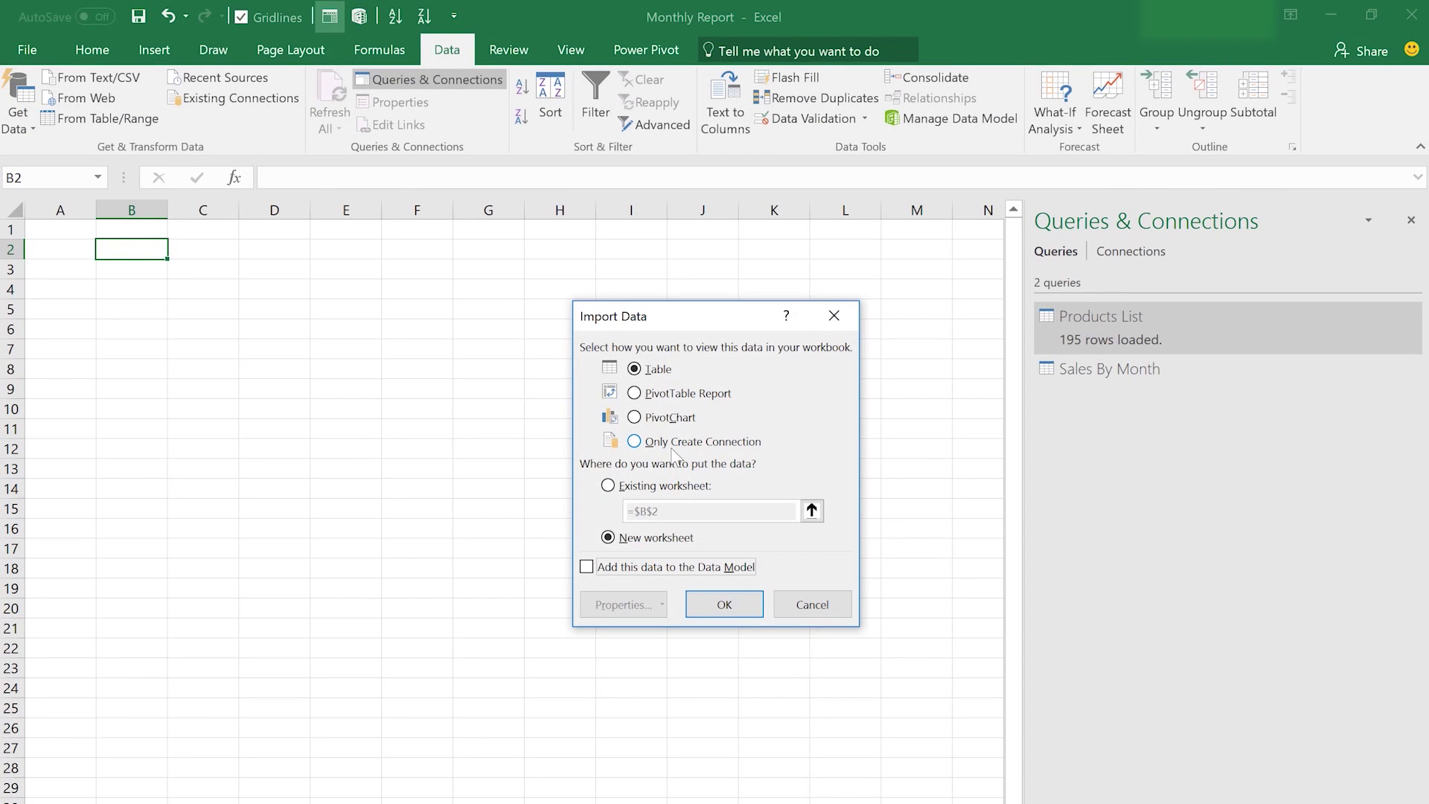
{"action": "left_click", "coordinate": [676, 444]}
{"action": "left_click", "coordinate": [640, 569]}
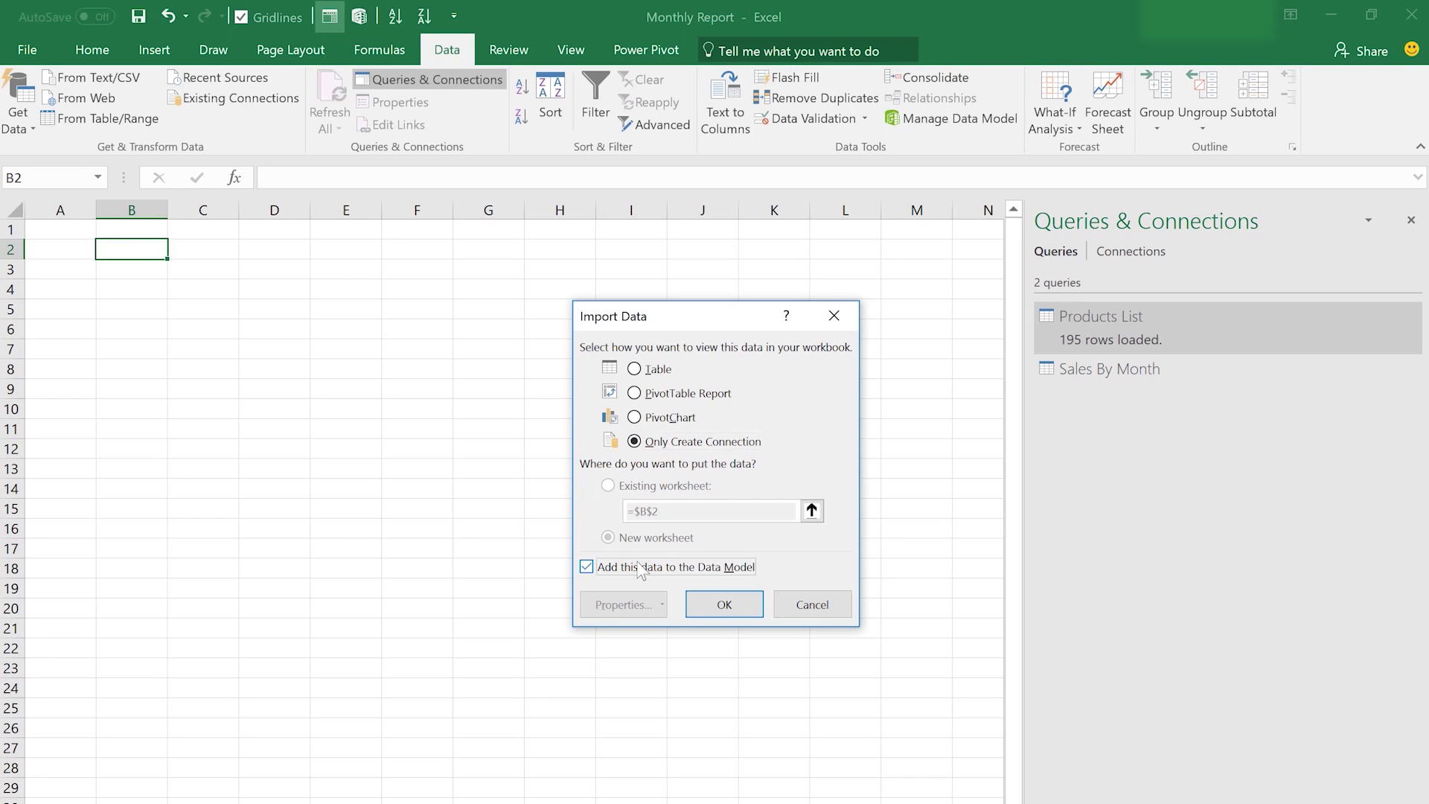
{"action": "left_click", "coordinate": [724, 601]}
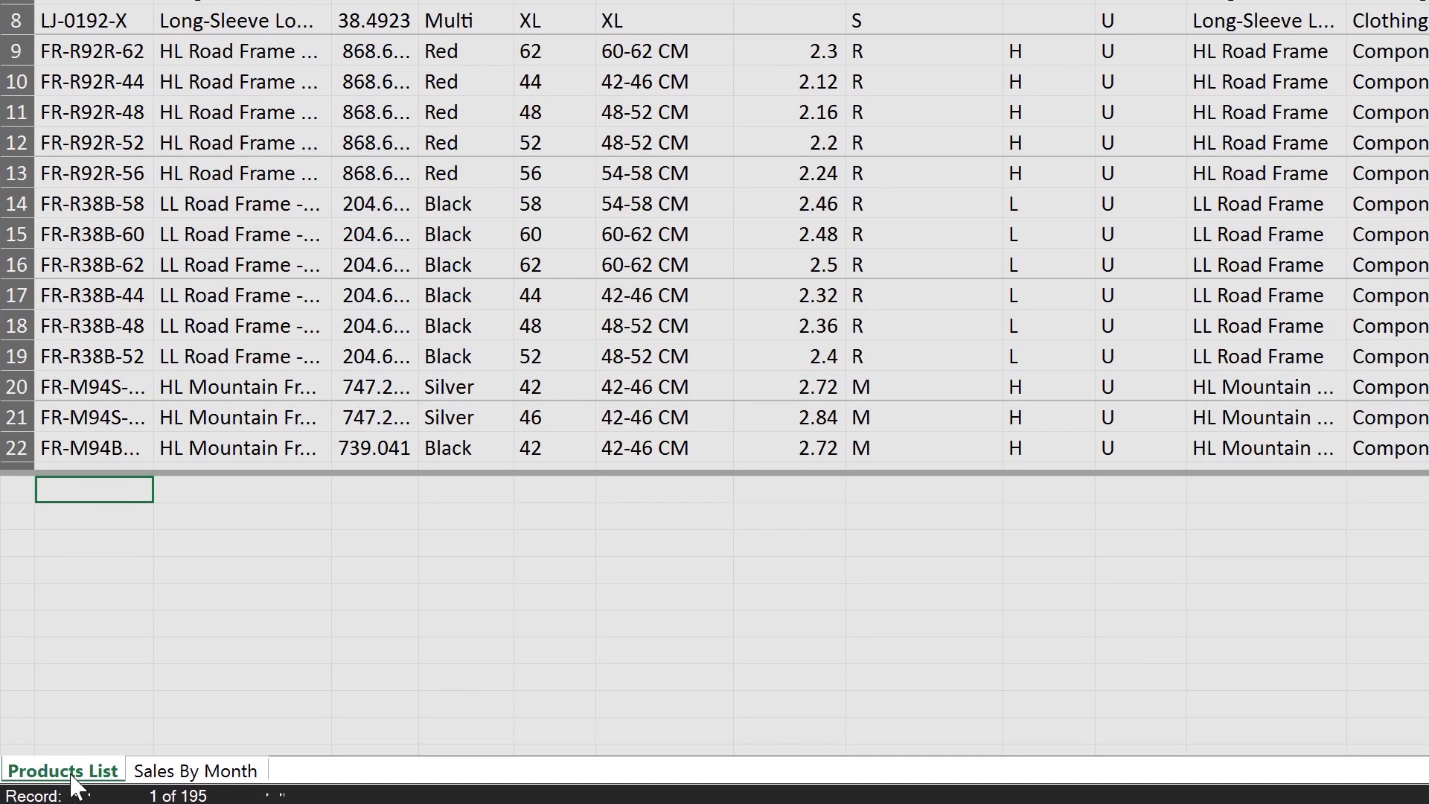
Step: In Power Pivot Diagram View, link Products List to Sales By Month on Product
{"action": "left_click", "coordinate": [219, 772]}
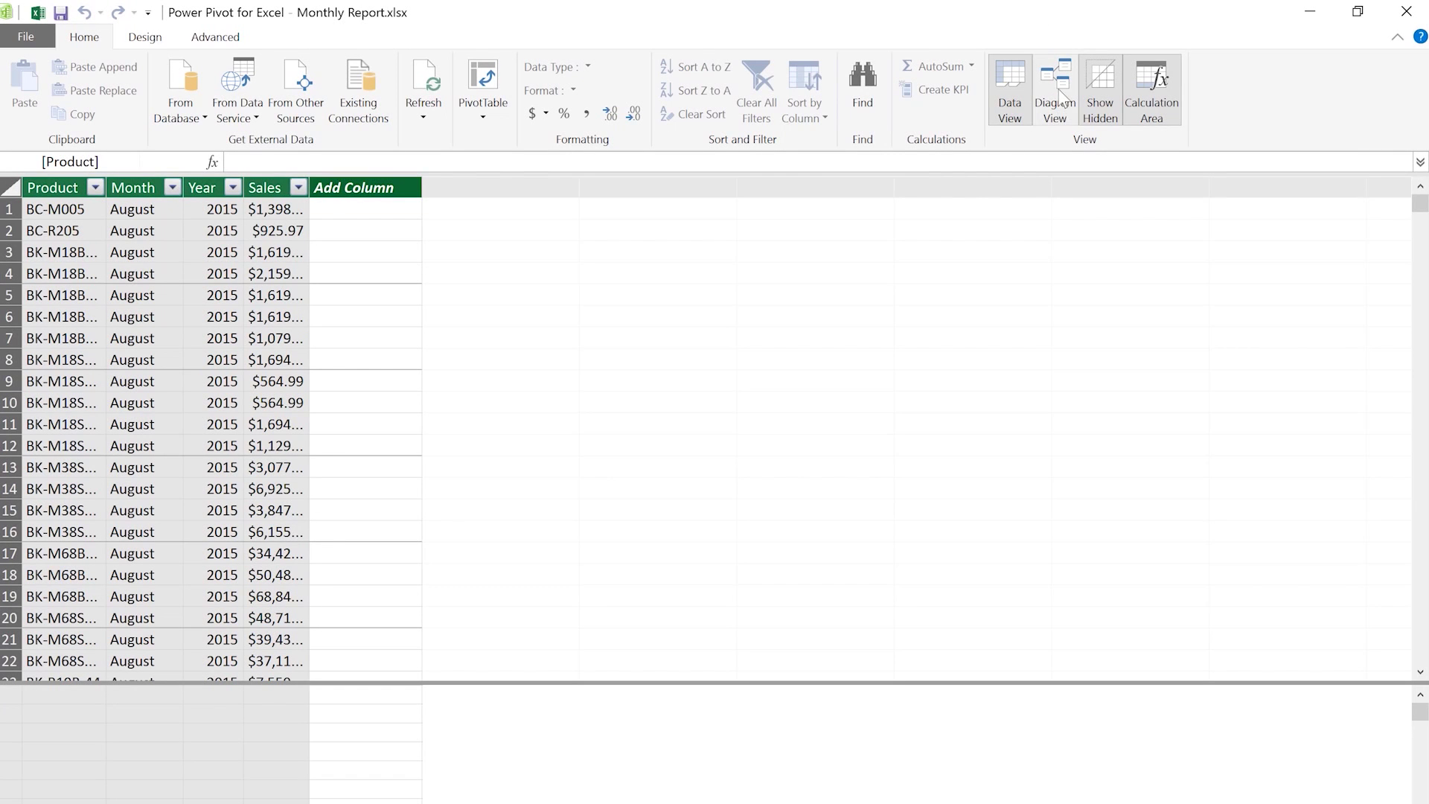
{"action": "left_click", "coordinate": [1061, 96]}
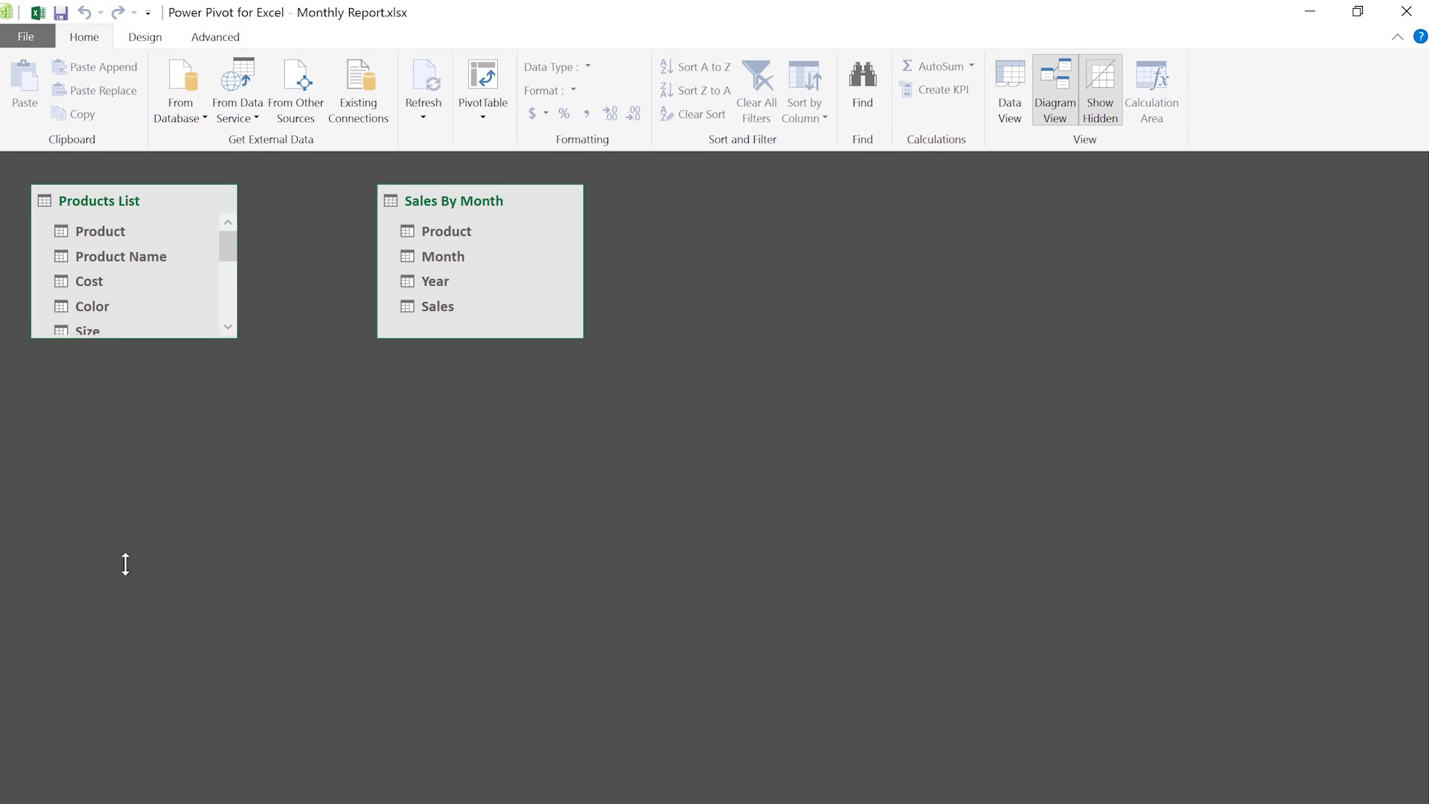
{"action": "left_click_drag", "start_coordinate": [128, 574], "coordinate": [128, 576]}
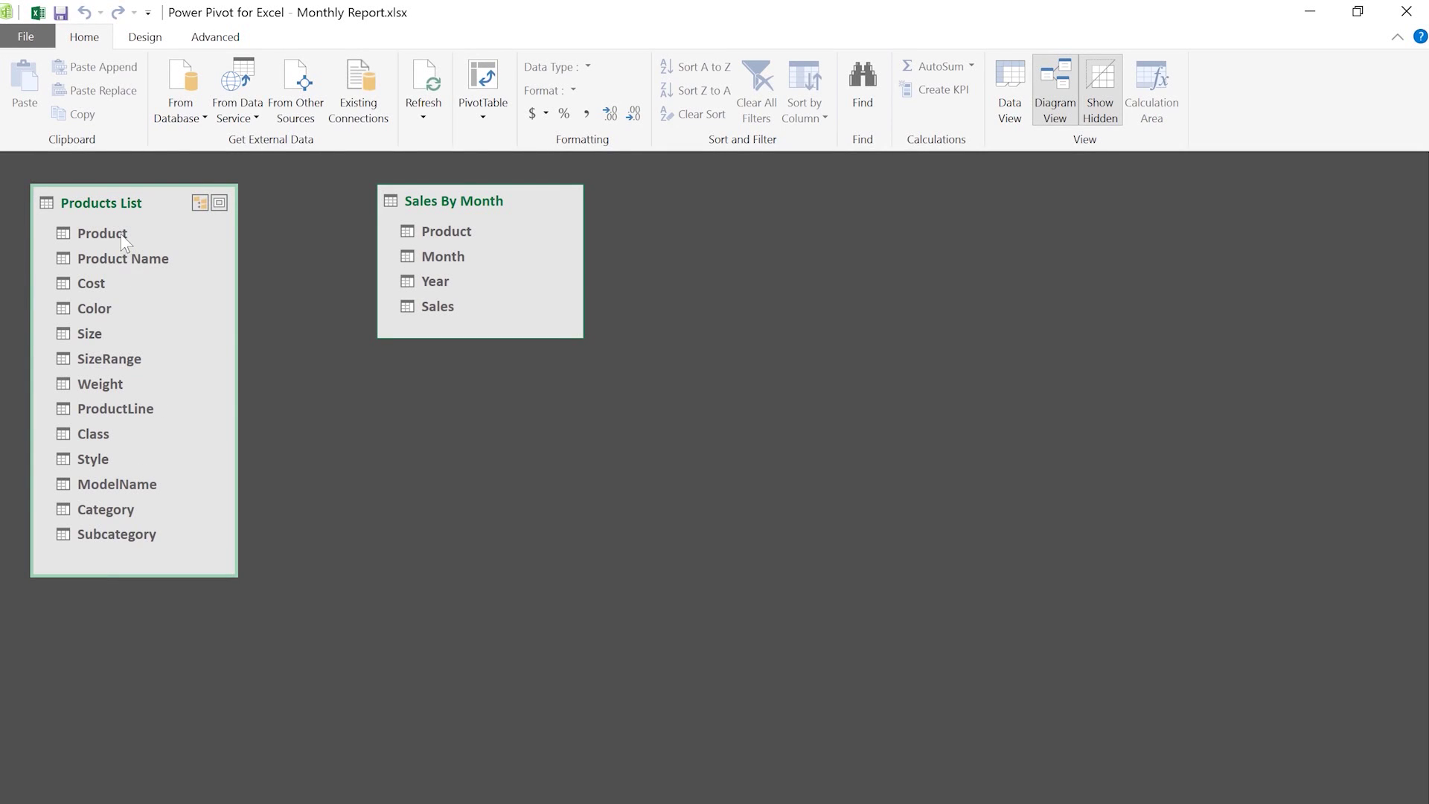
{"action": "left_click_drag", "start_coordinate": [119, 235], "coordinate": [435, 225]}
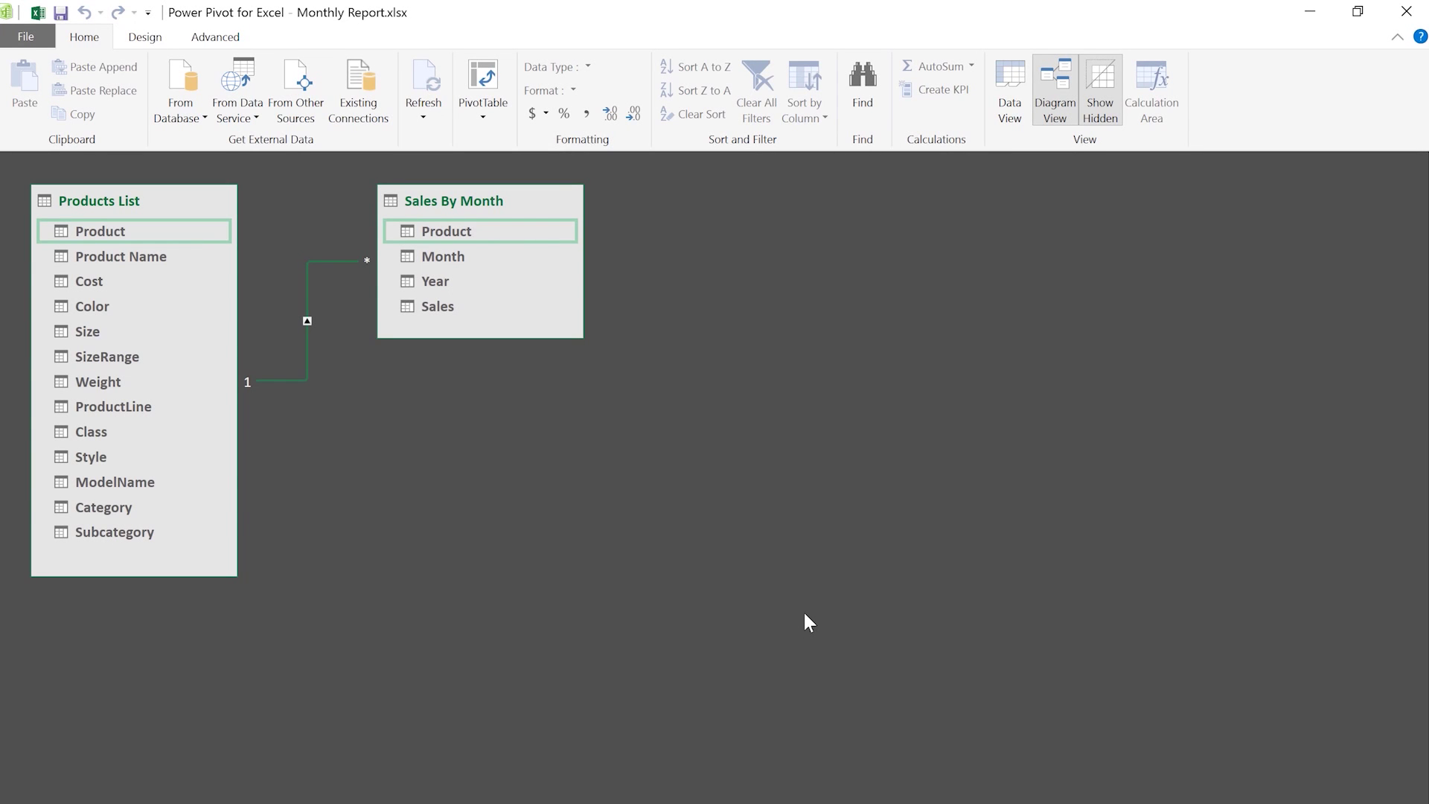
{"action": "left_click", "coordinate": [483, 81]}
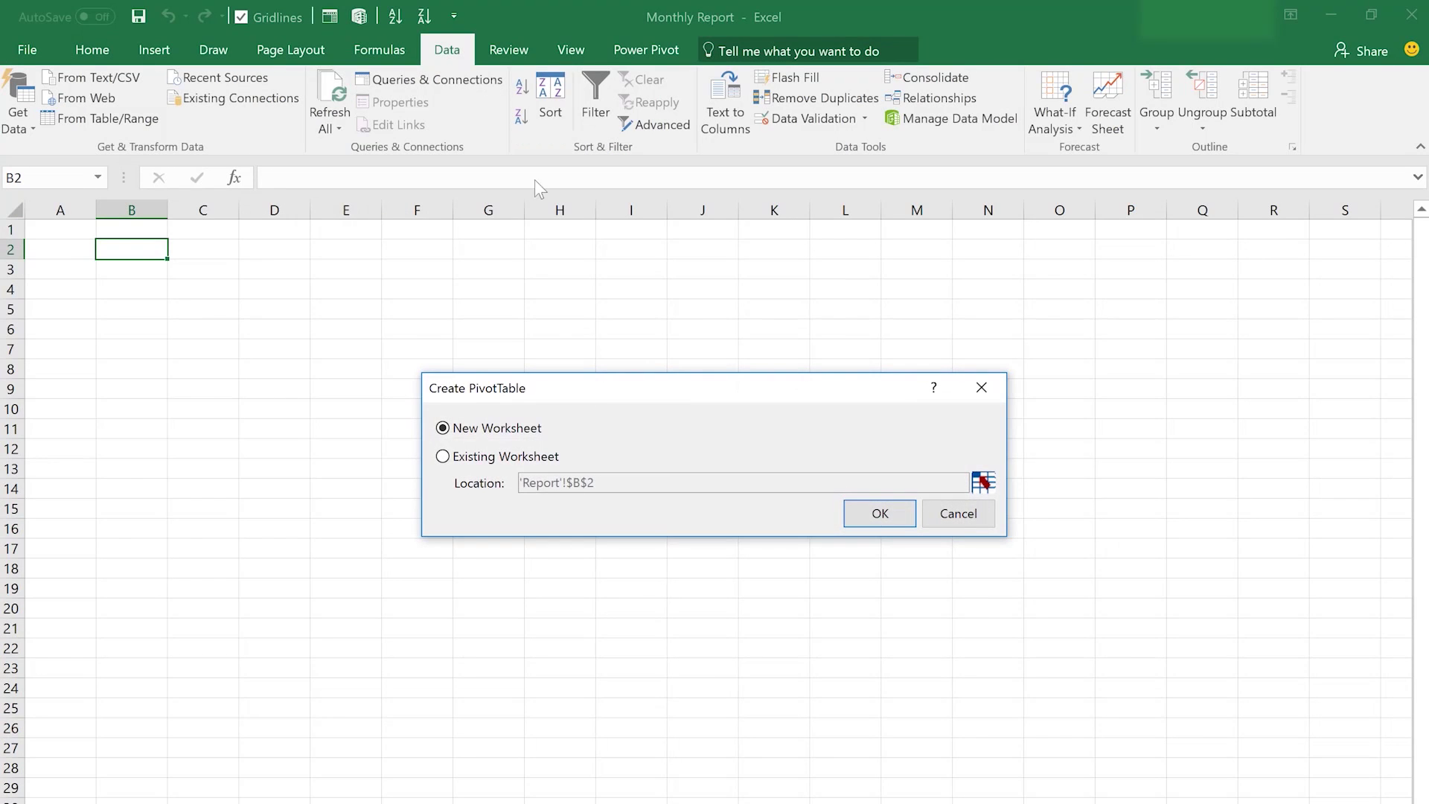
Step: Put a PivotTable on a new worksheet summing Sales in Values with Year in Columns
{"action": "left_click", "coordinate": [880, 513]}
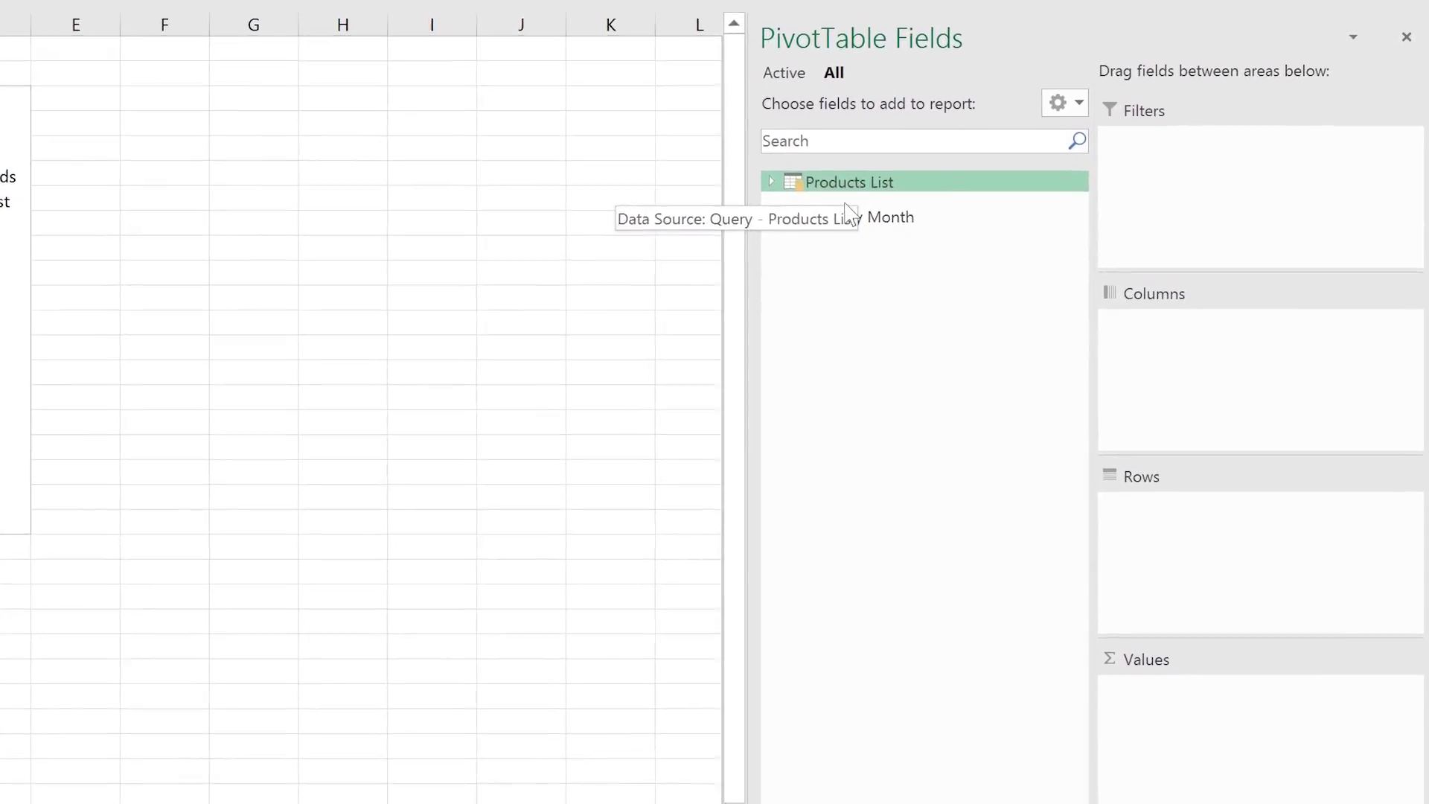
{"action": "left_click", "coordinate": [814, 232]}
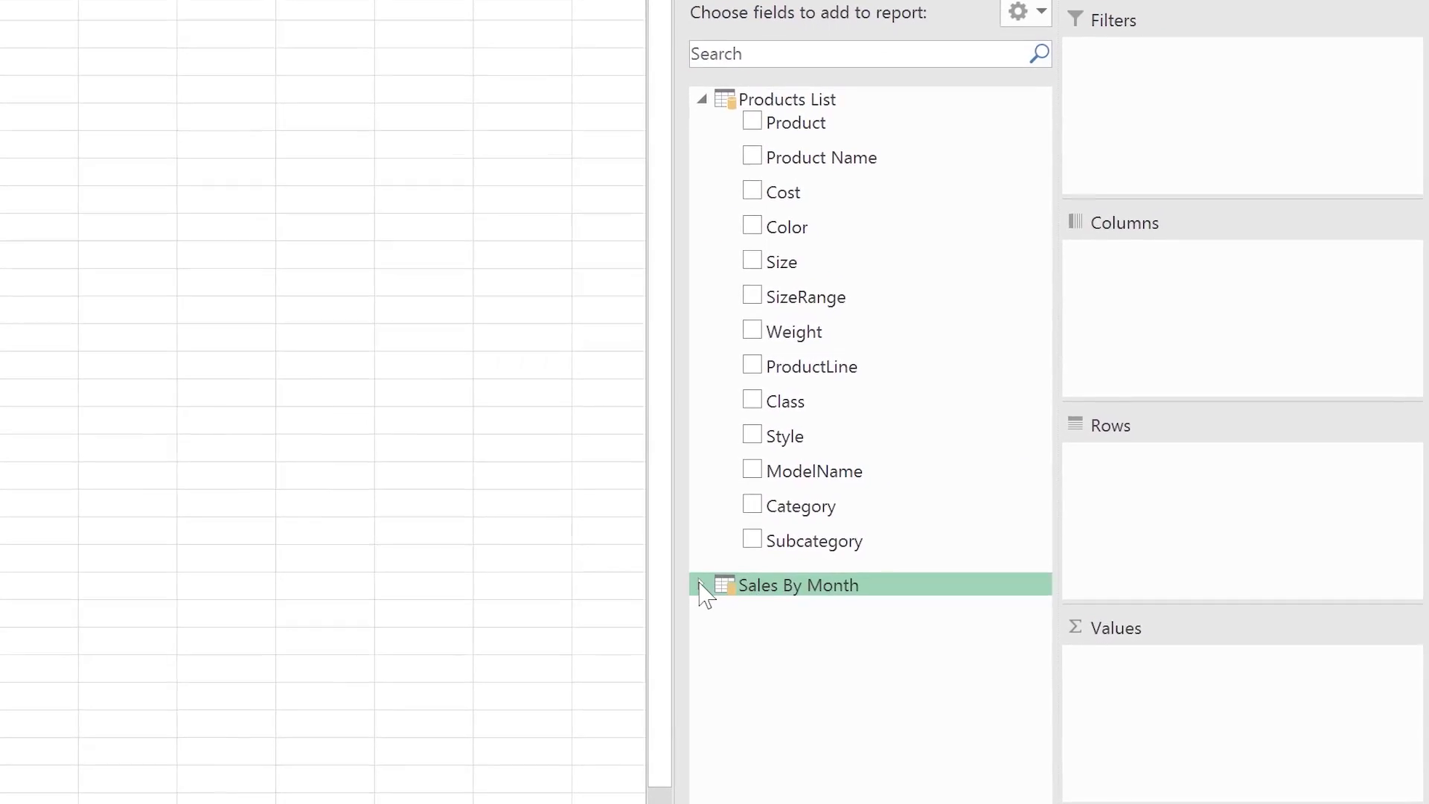
{"action": "left_click", "coordinate": [731, 600]}
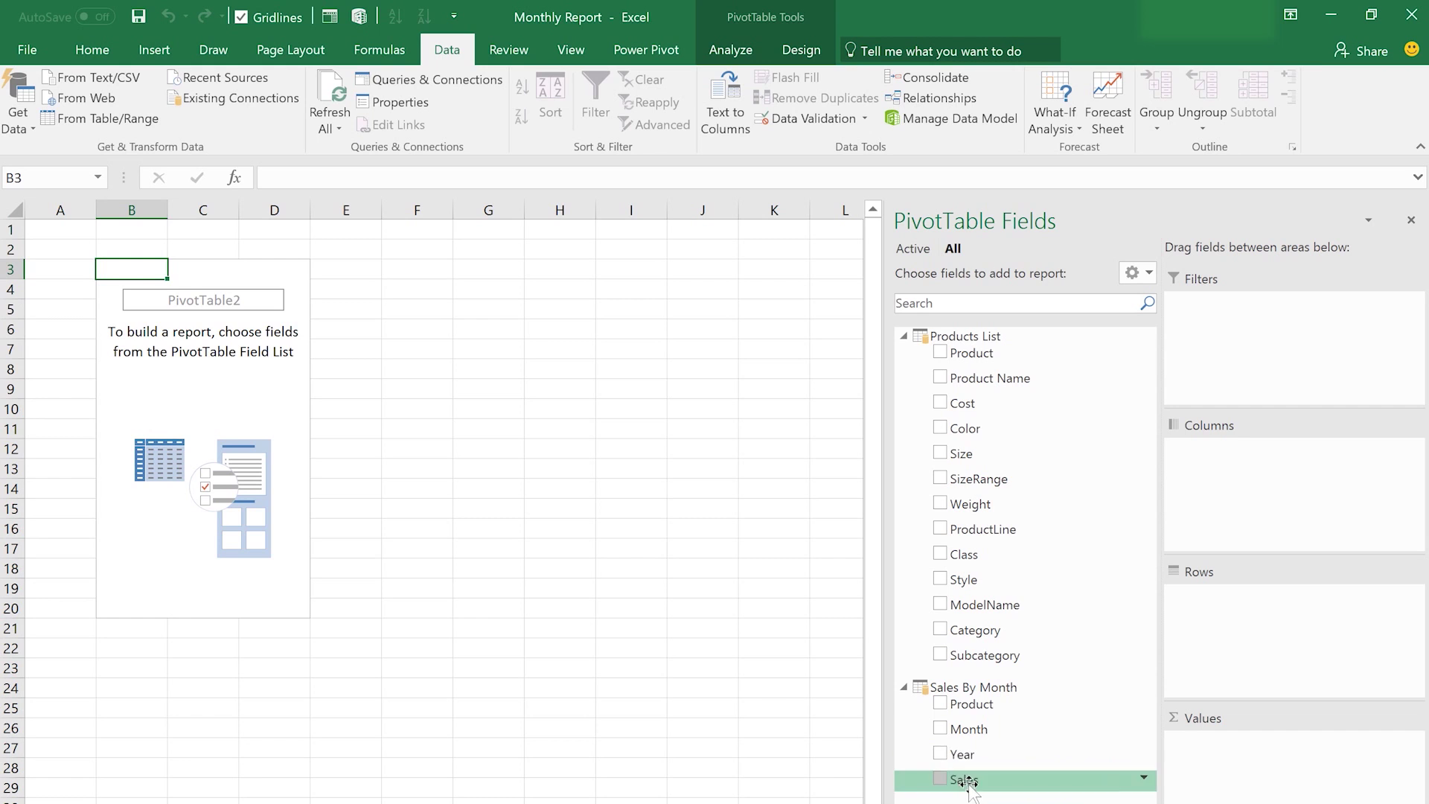
{"action": "left_click_drag", "start_coordinate": [819, 706], "coordinate": [1193, 713]}
{"action": "left_click_drag", "start_coordinate": [1263, 782], "coordinate": [1261, 779]}
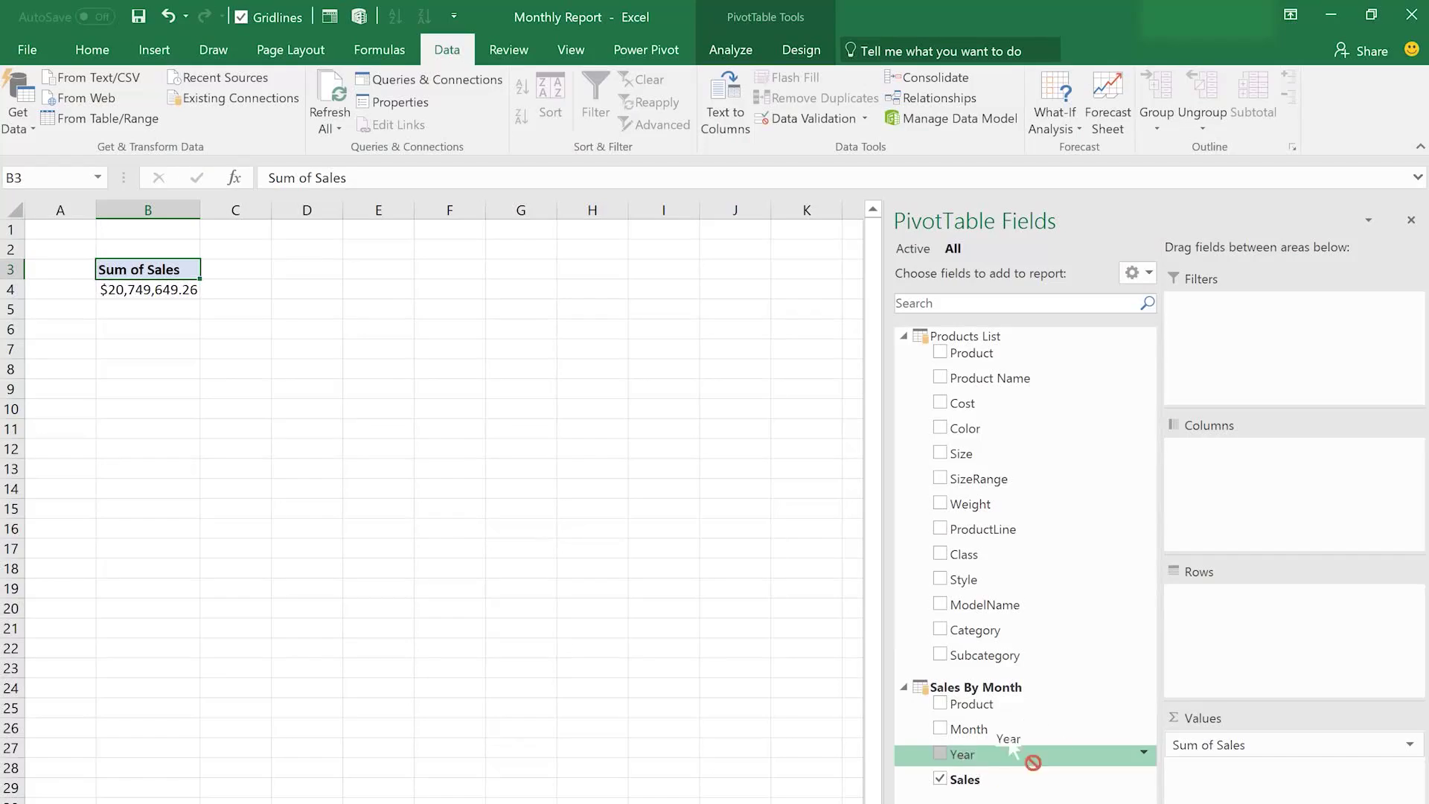
{"action": "left_click_drag", "start_coordinate": [1013, 750], "coordinate": [1274, 502]}
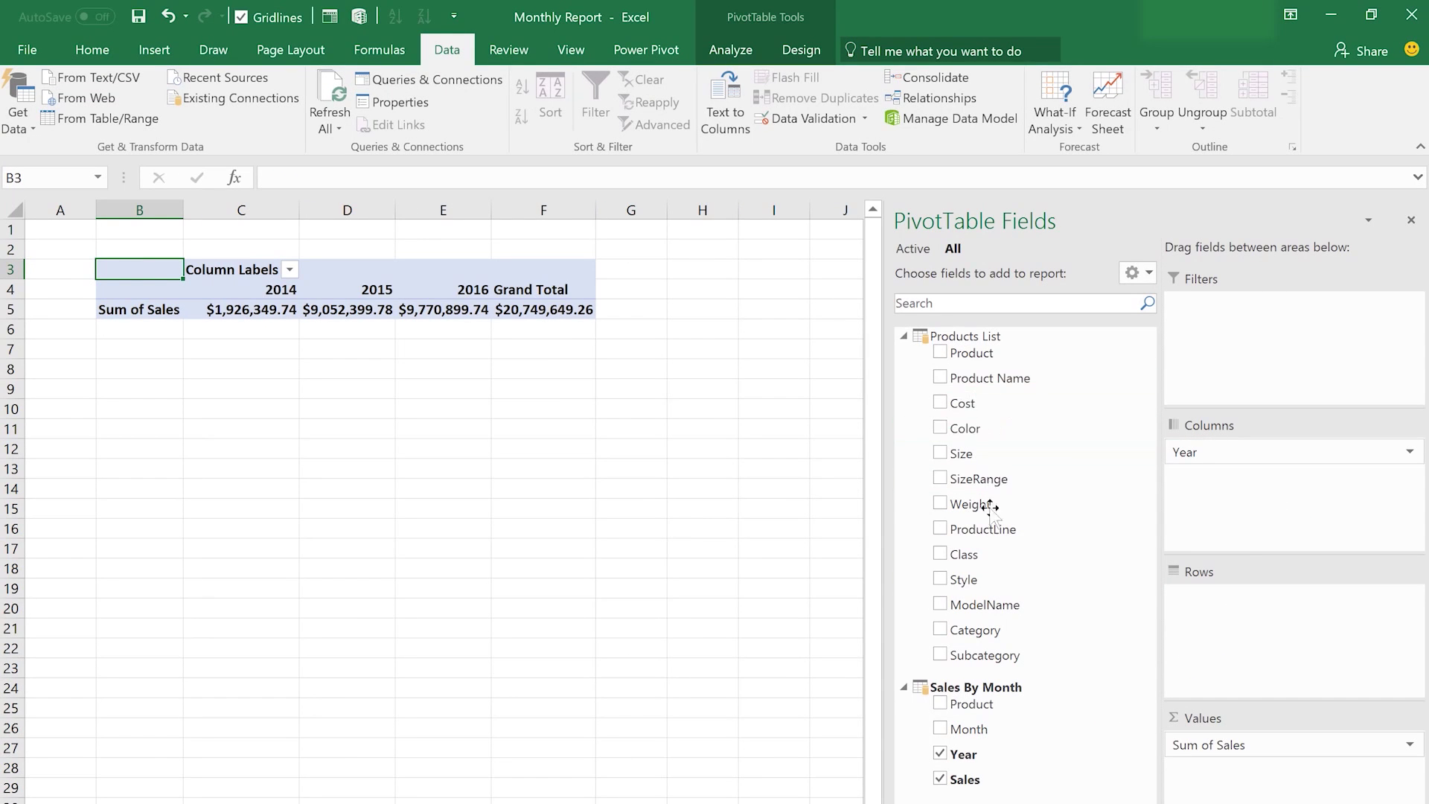
Step: Add Category, then Subcategory nested beneath it, to the PivotTable's Rows area
{"action": "left_click_drag", "start_coordinate": [992, 629], "coordinate": [1289, 630]}
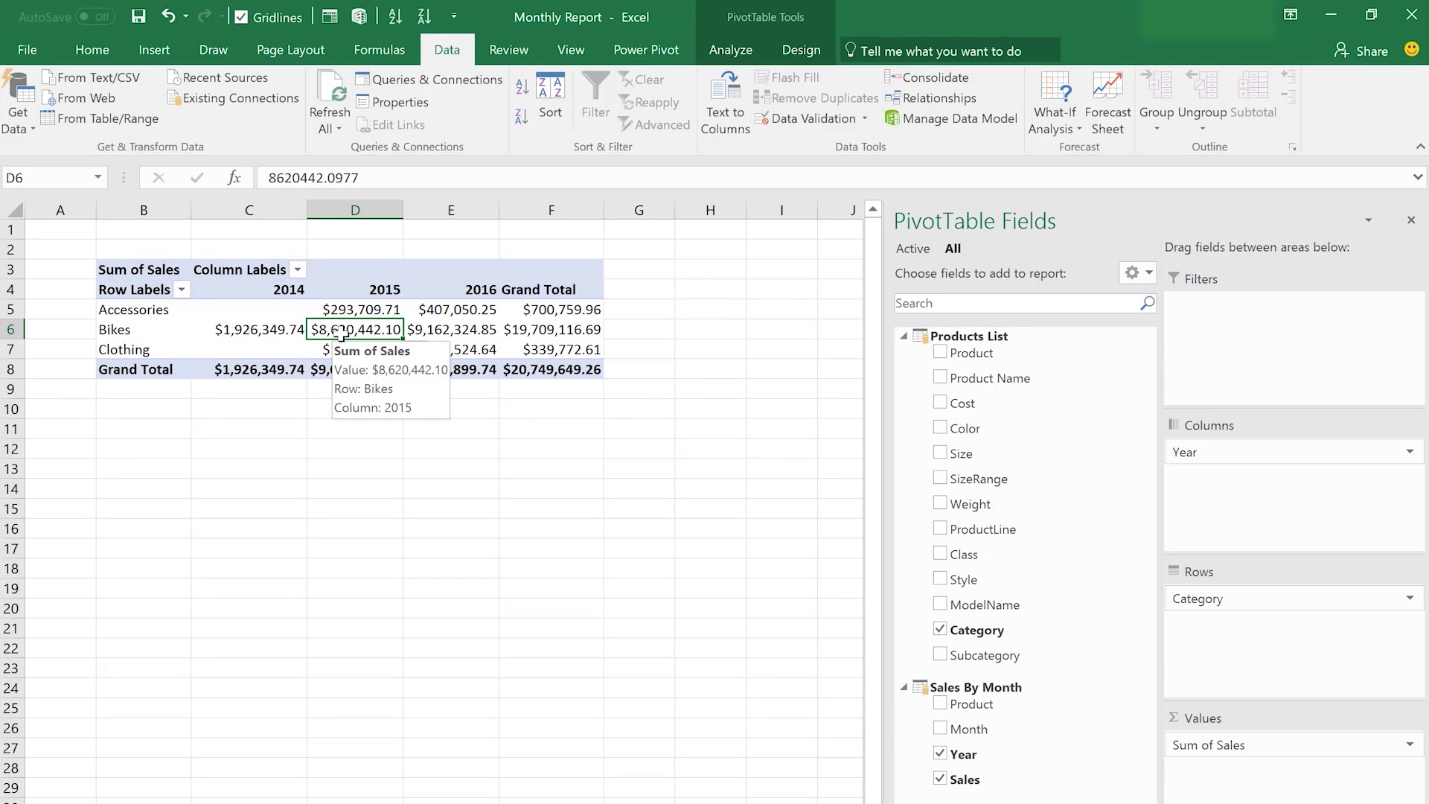
{"action": "left_click", "coordinate": [341, 466]}
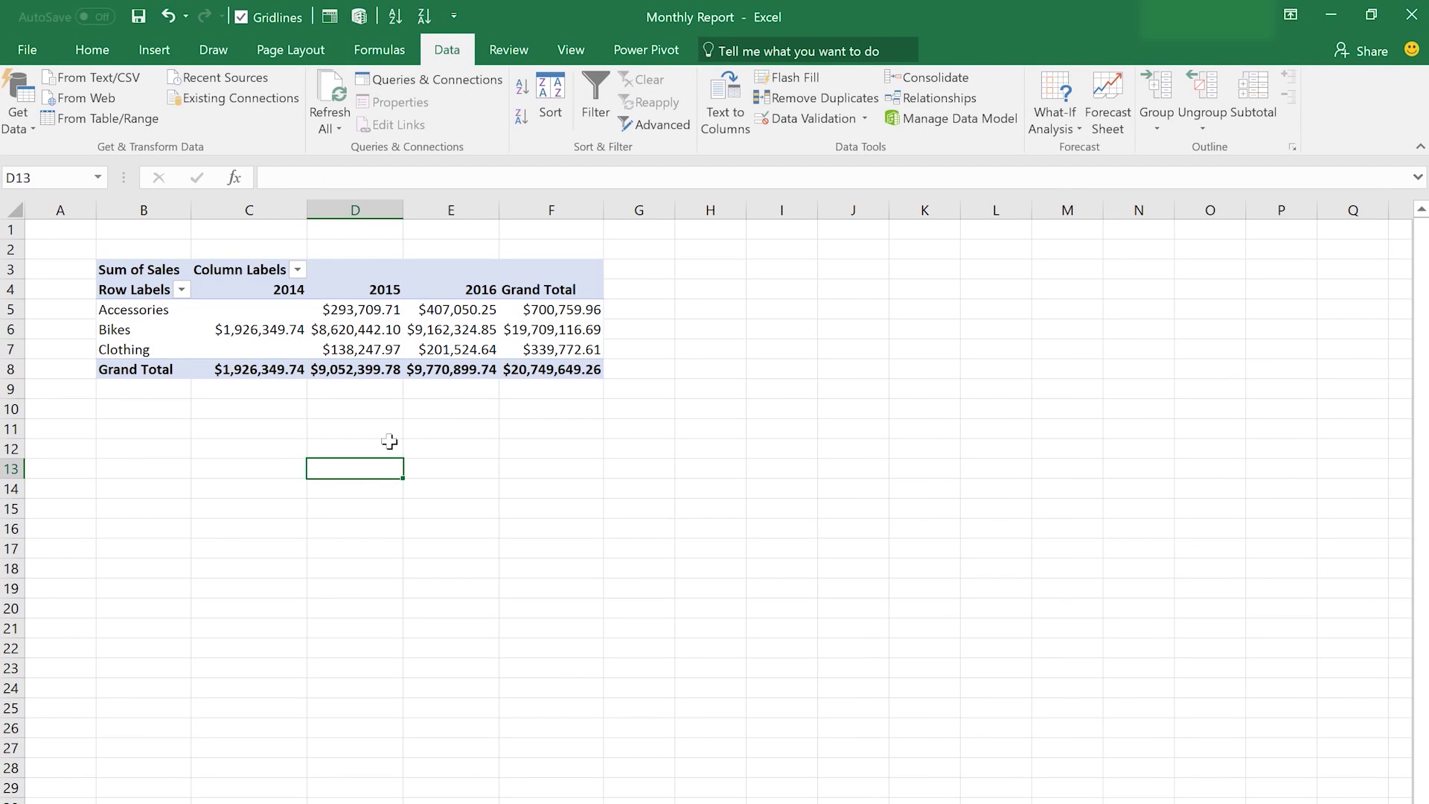
{"action": "left_click", "coordinate": [393, 311]}
{"action": "left_click_drag", "start_coordinate": [983, 655], "coordinate": [1275, 654]}
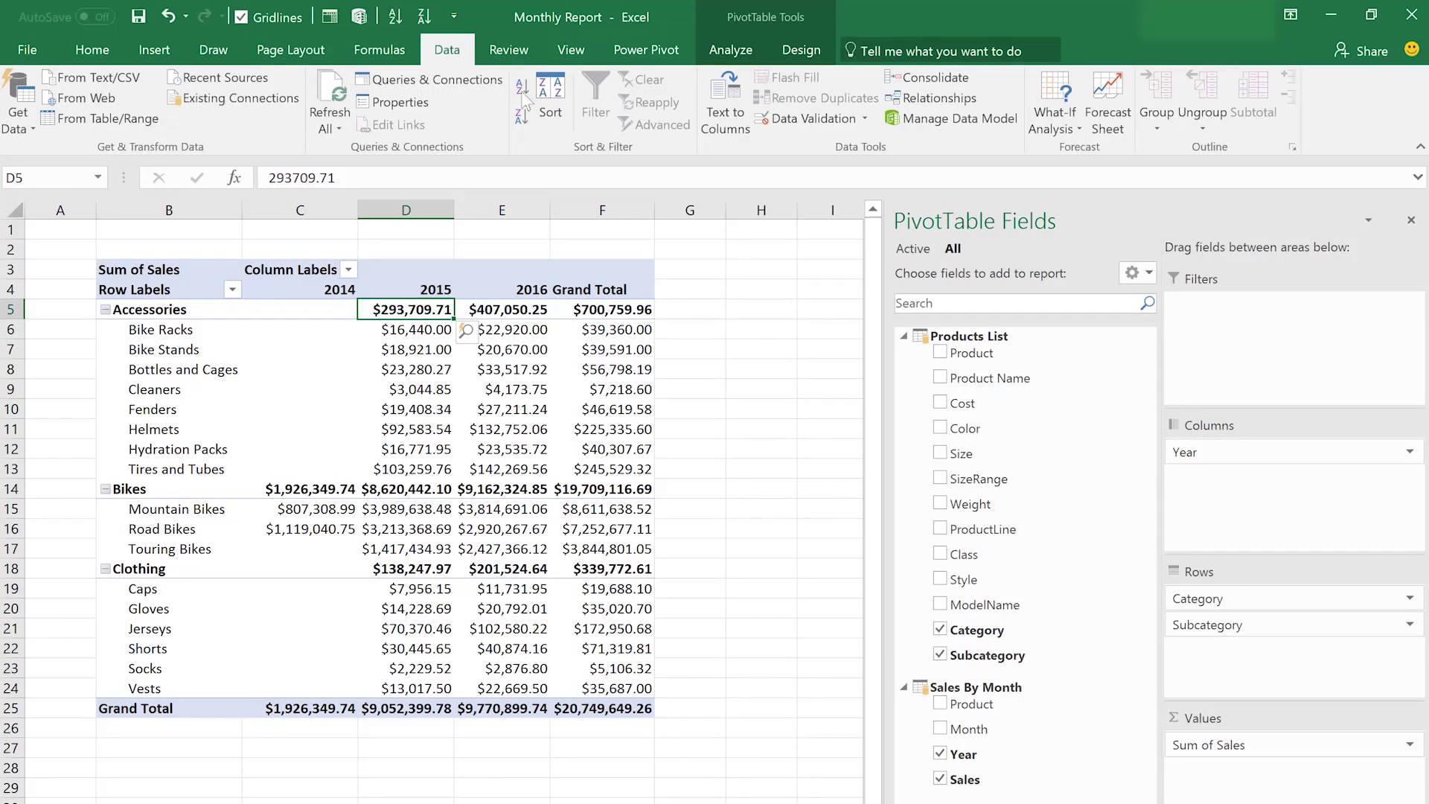
{"action": "left_click", "coordinate": [157, 51]}
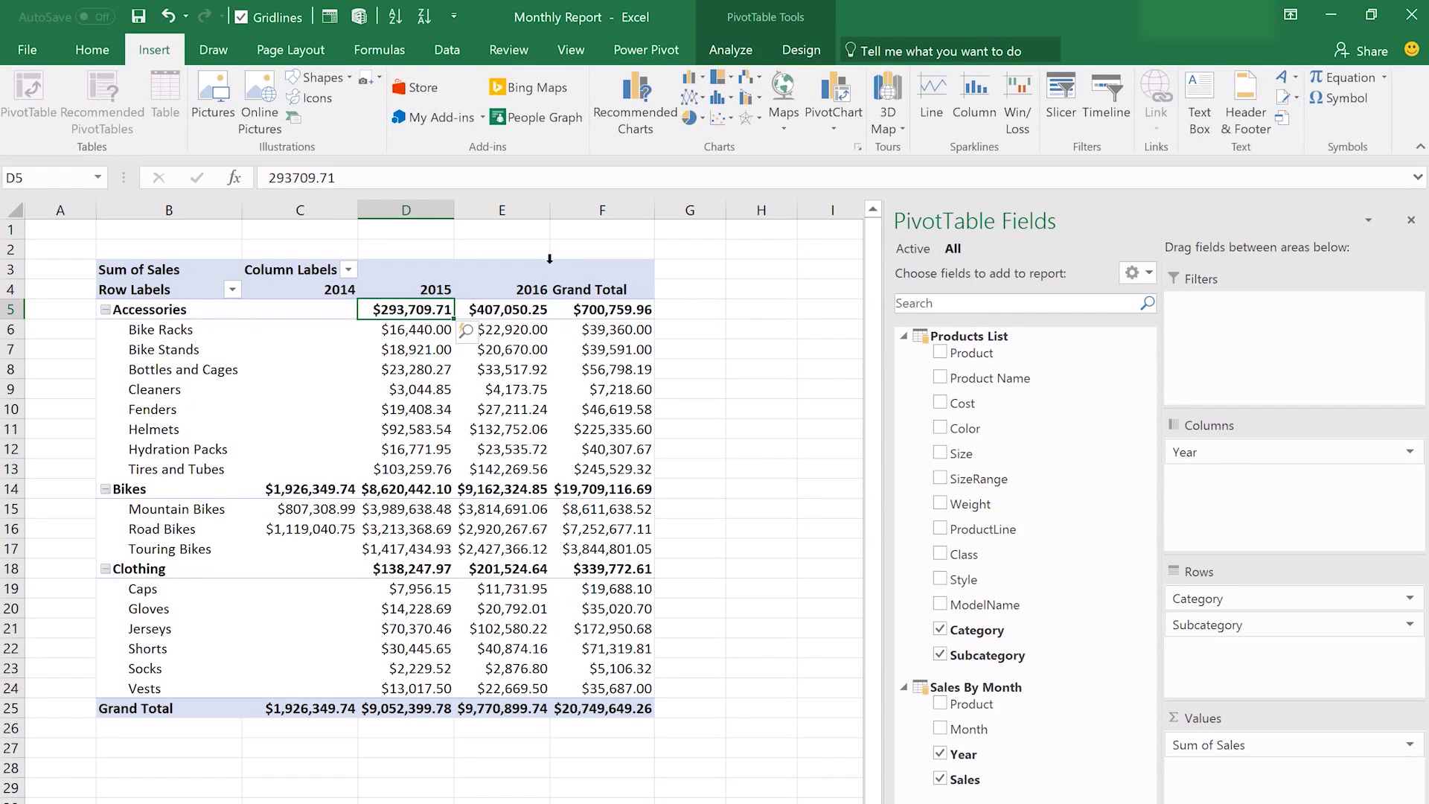
Step: Insert Color and Category slicers and place them right of the PivotTable, Category below Color
{"action": "left_click", "coordinate": [521, 365]}
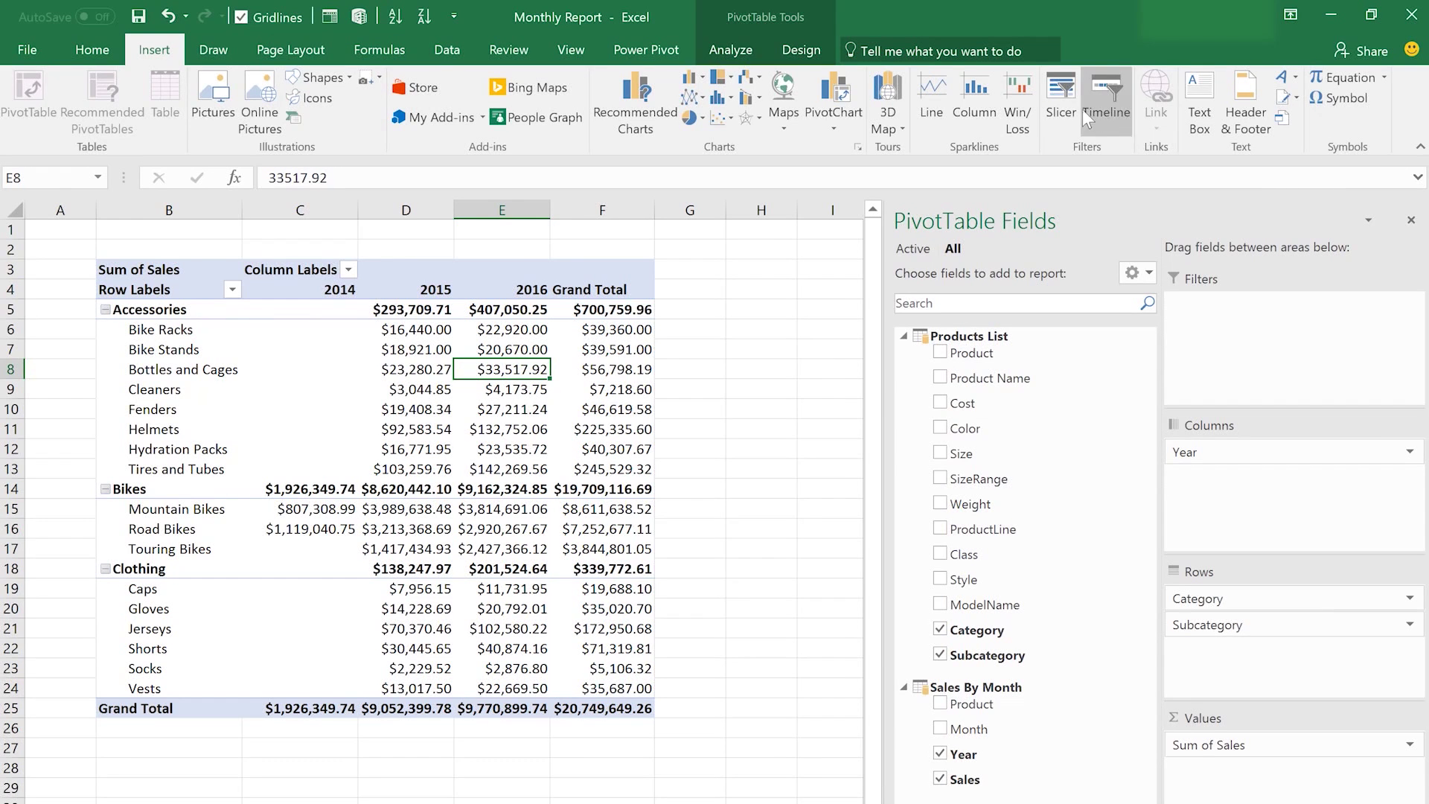
{"action": "left_click", "coordinate": [1063, 105]}
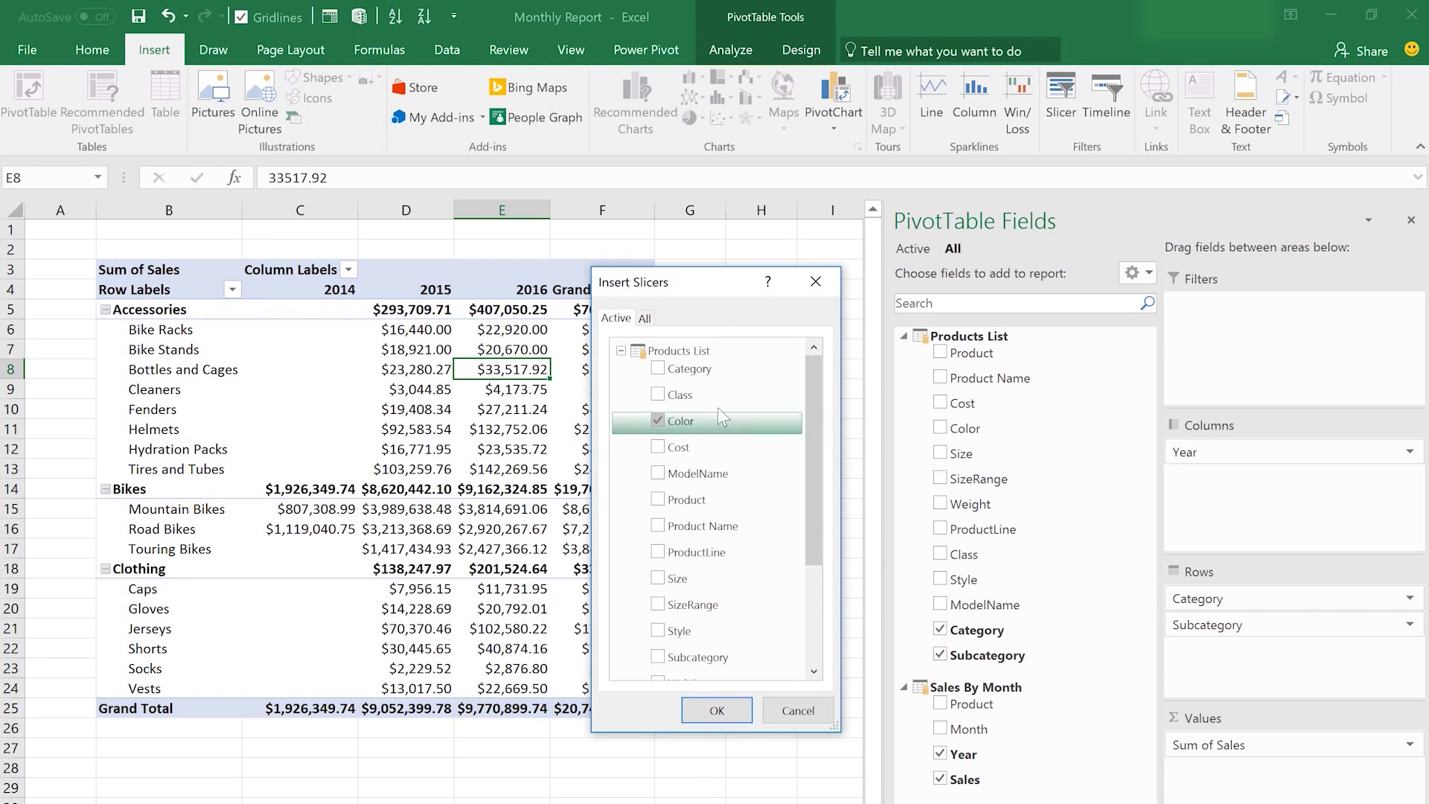
{"action": "left_click", "coordinate": [657, 368]}
{"action": "left_click", "coordinate": [744, 721]}
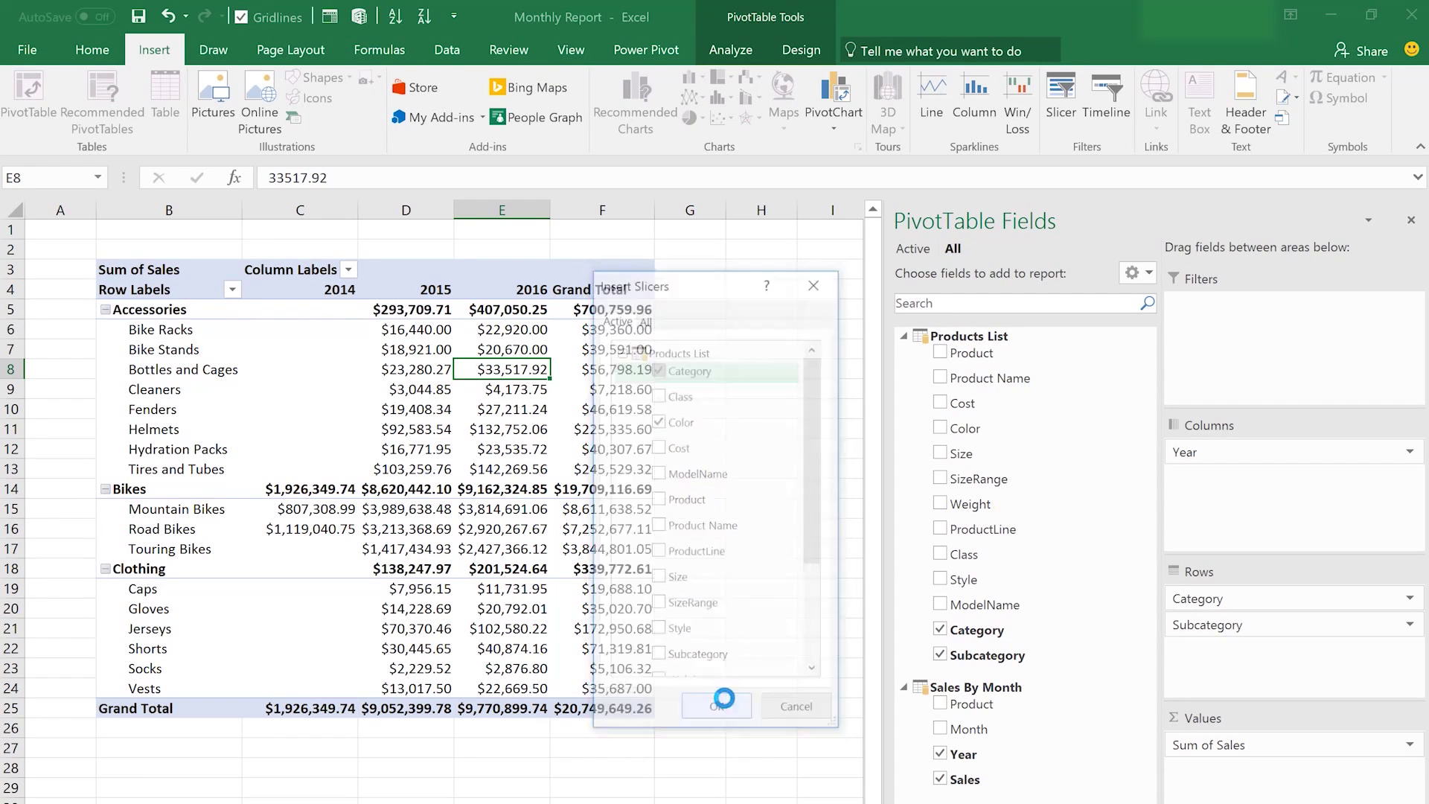
{"action": "left_click_drag", "start_coordinate": [406, 398], "coordinate": [765, 254]}
{"action": "left_click_drag", "start_coordinate": [661, 599], "coordinate": [768, 541]}
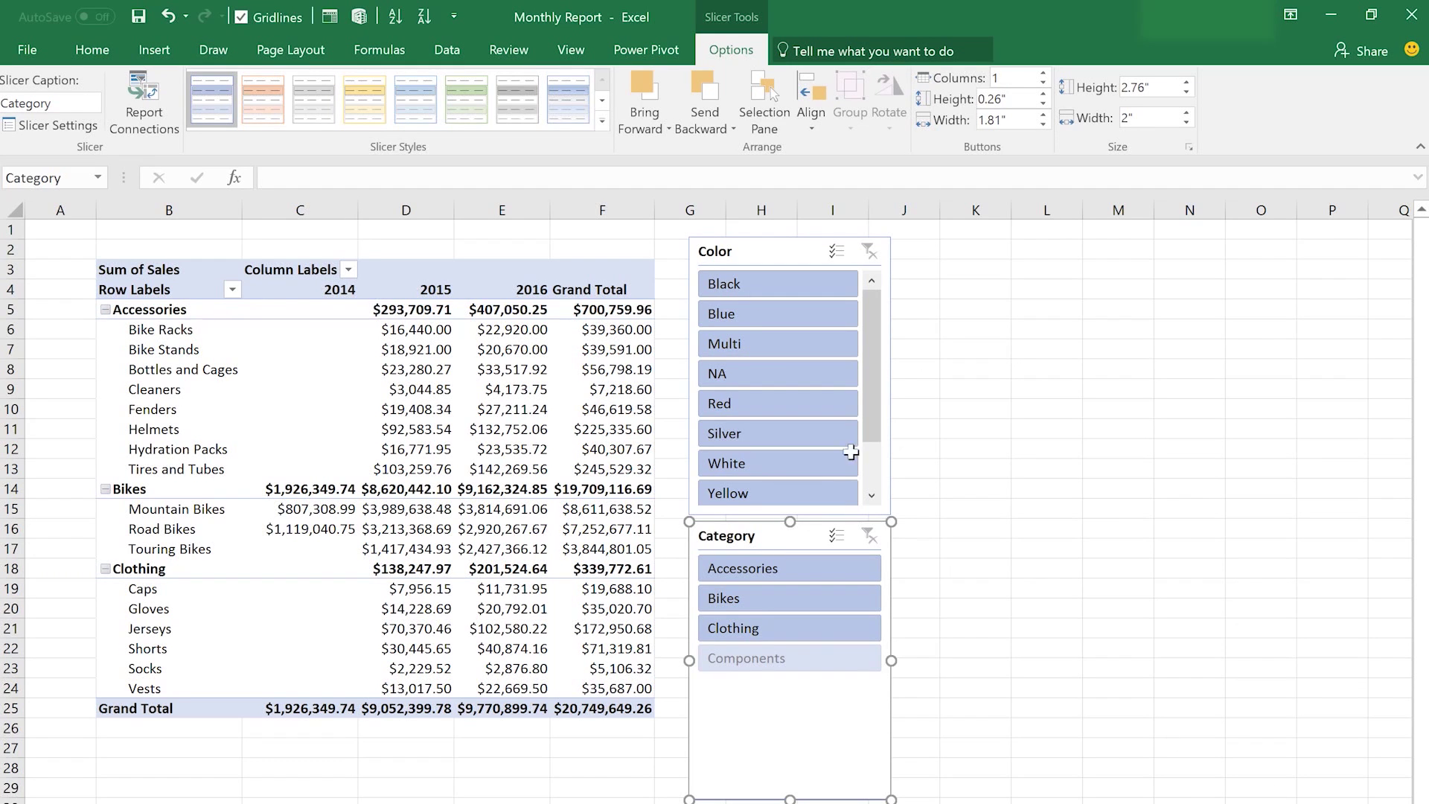
Step: Try Color filters Multi, Blue and Red, clear them, then pick Bikes and Clothing categories
{"action": "left_click", "coordinate": [753, 347]}
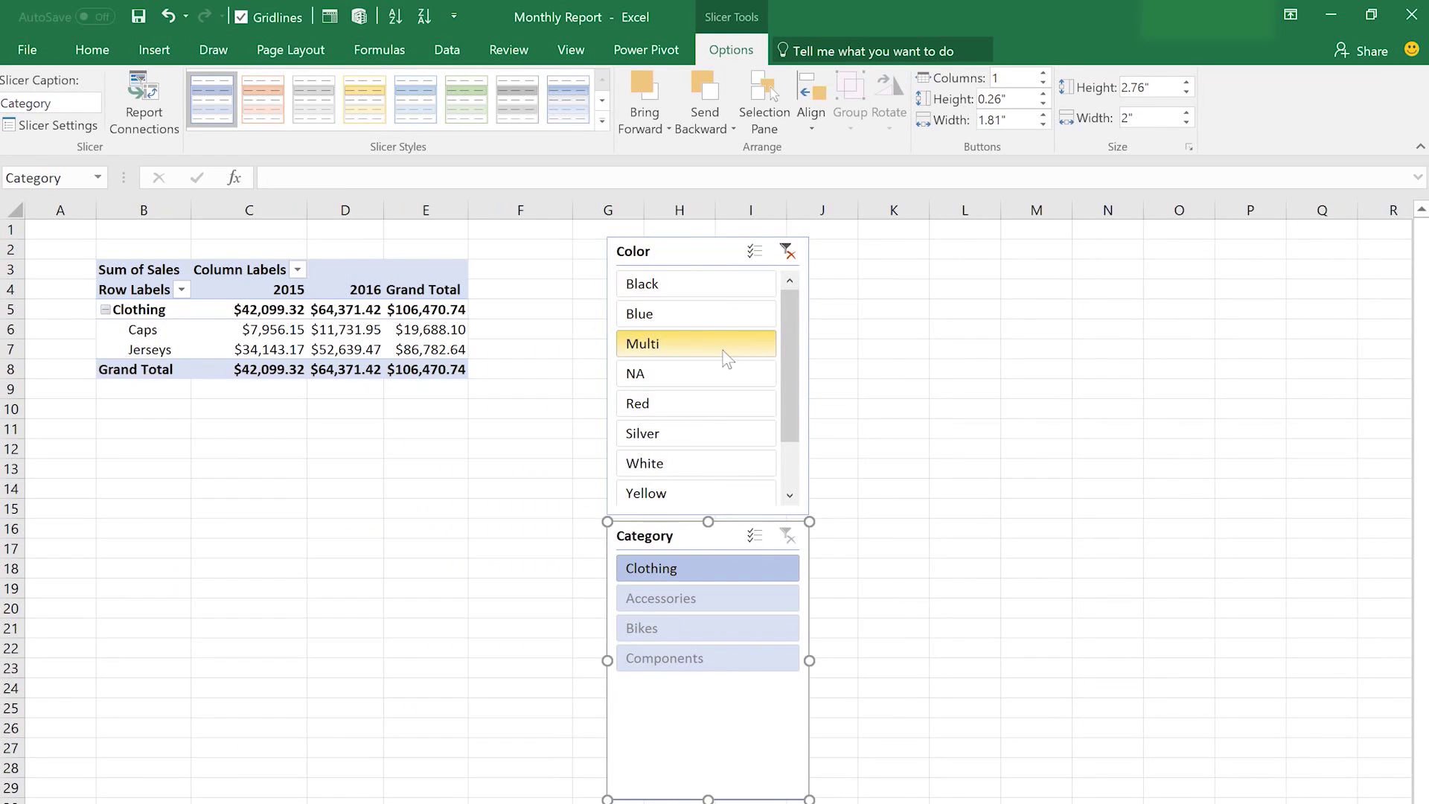
{"action": "left_click", "coordinate": [696, 319]}
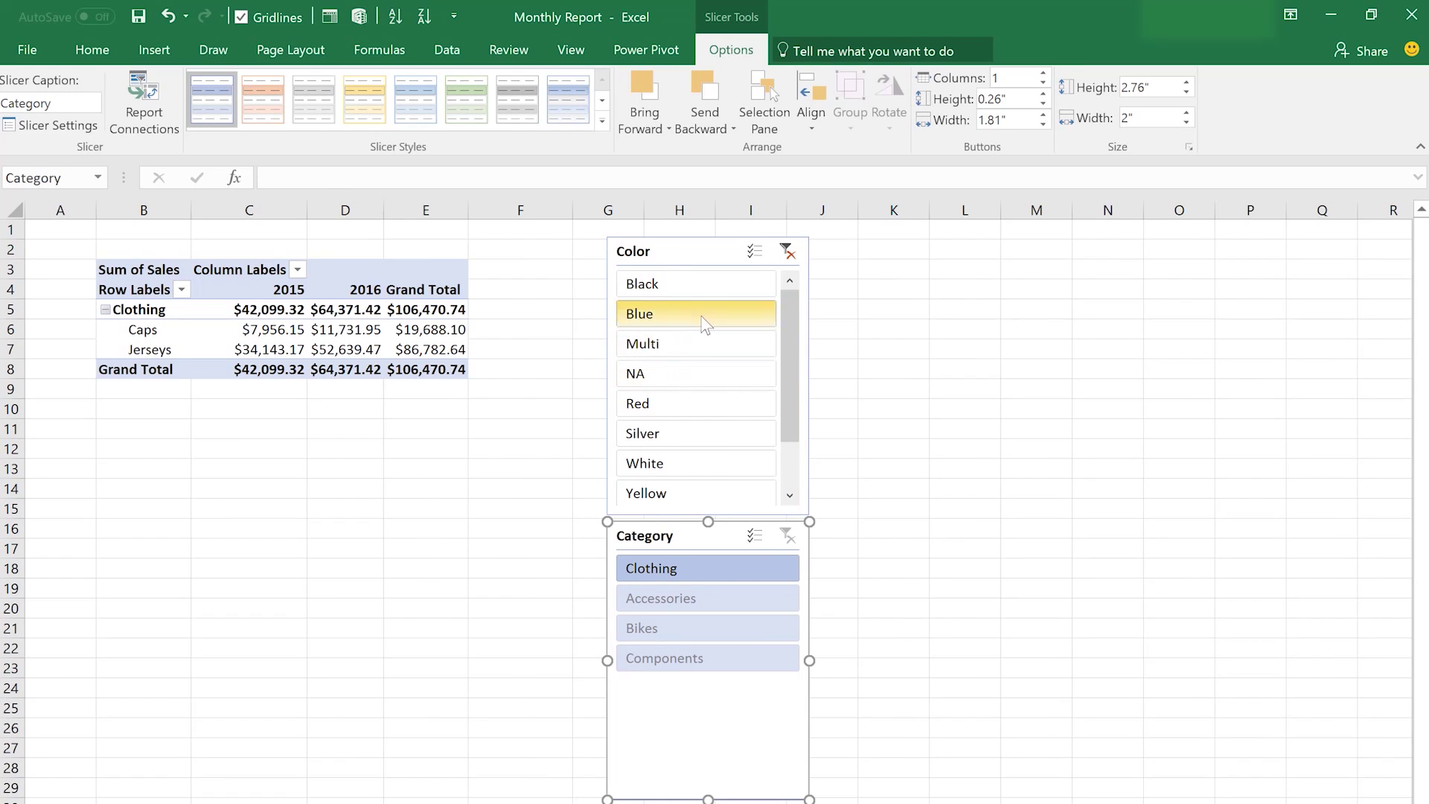
{"action": "left_click", "coordinate": [722, 398]}
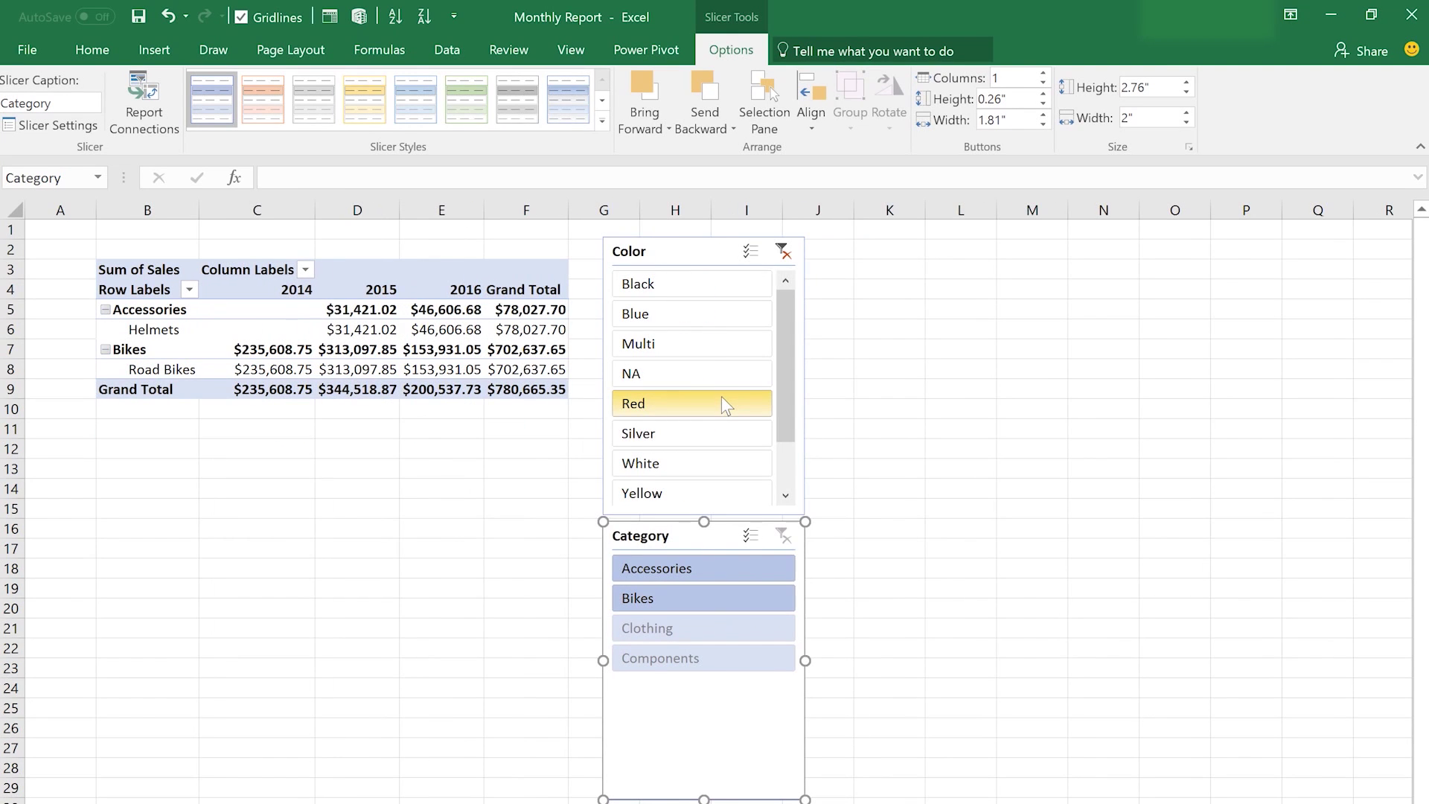
{"action": "left_click", "coordinate": [782, 251]}
{"action": "left_click", "coordinate": [776, 600]}
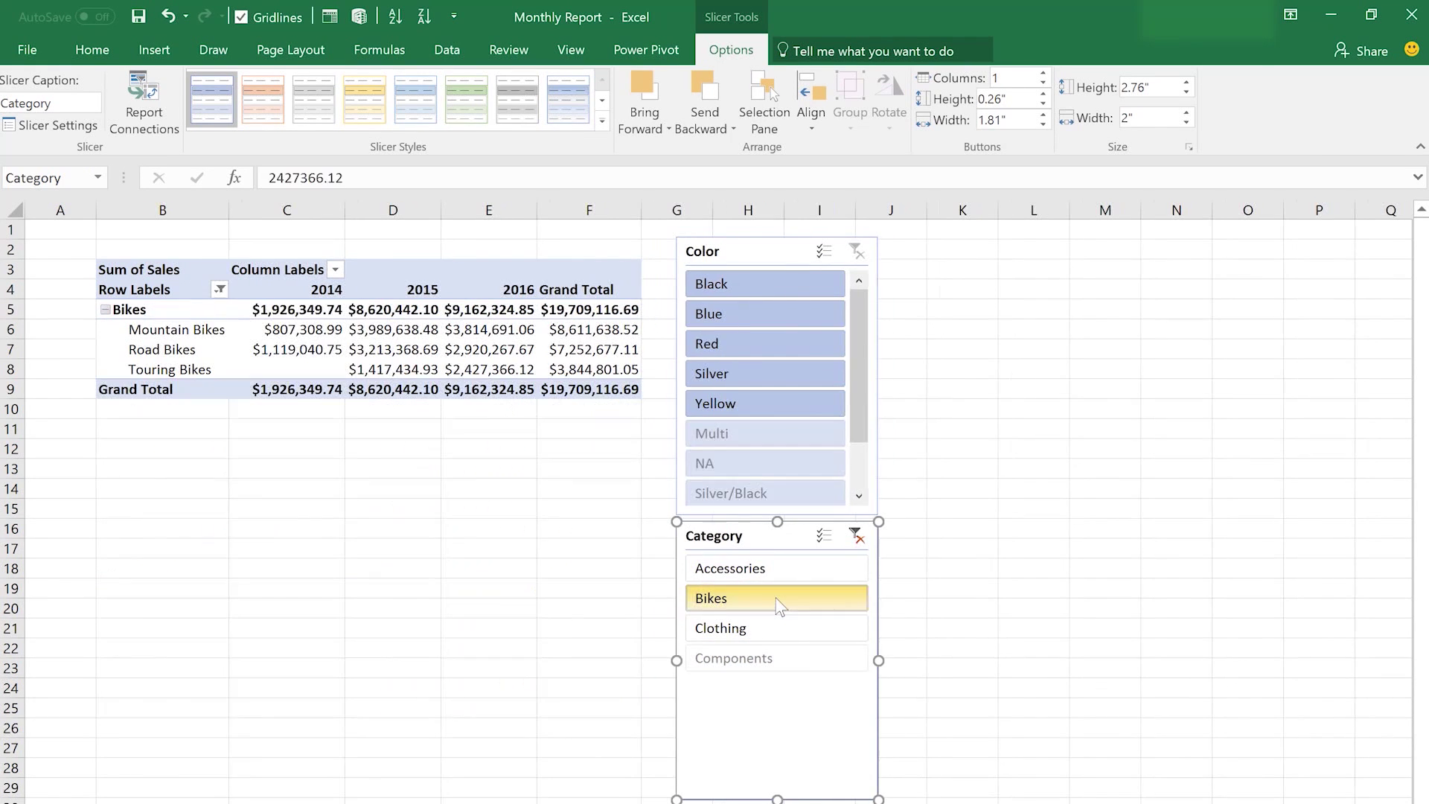
{"action": "left_click", "coordinate": [760, 627]}
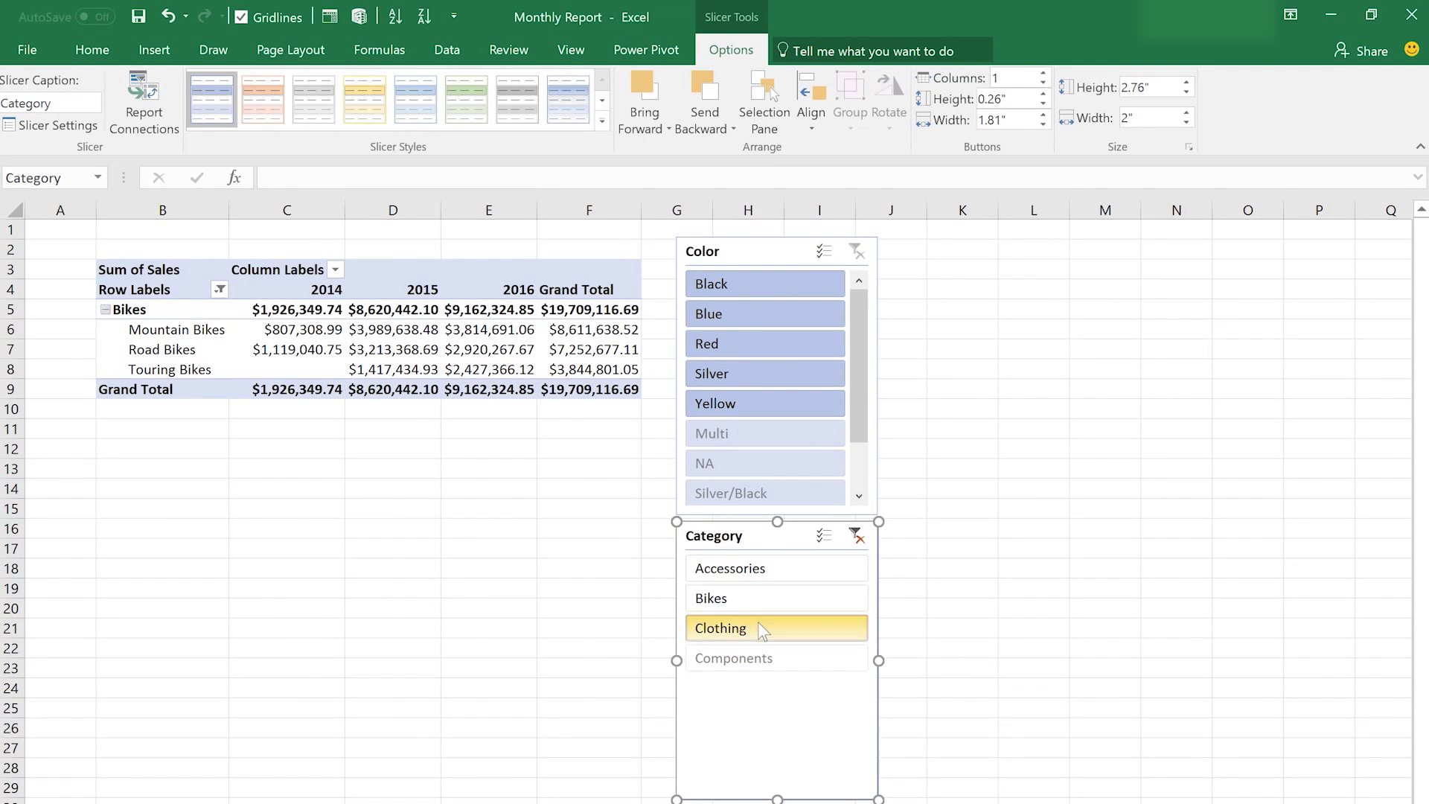